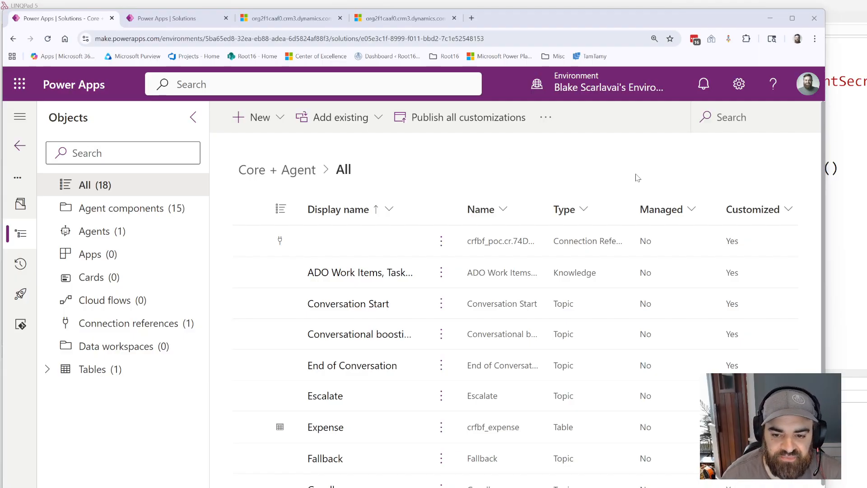
# Check which tables are included in the Core + Agent solution.
pyautogui.moveTo(628, 25); pyautogui.dragTo(624, 23)
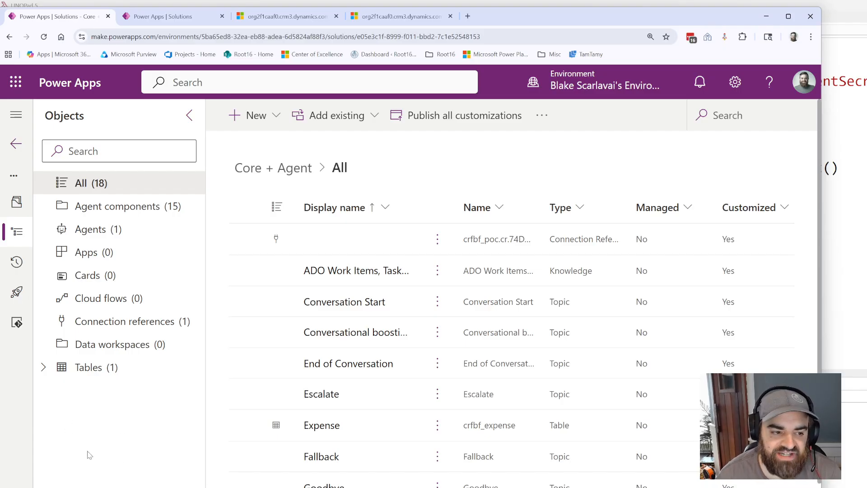
pyautogui.click(44, 367)
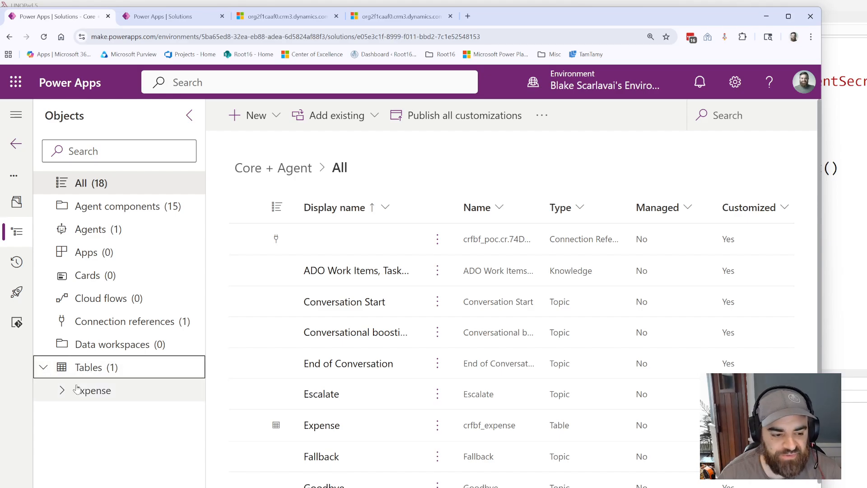
pyautogui.click(43, 367)
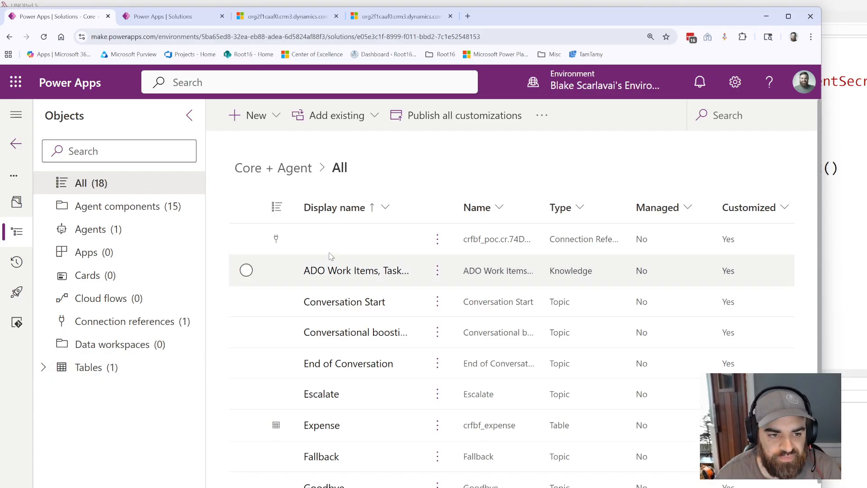
# Examine the pretty-printed solutioncomponents API response, comparing the component types and object IDs recorded for the solution.
pyautogui.click(285, 16)
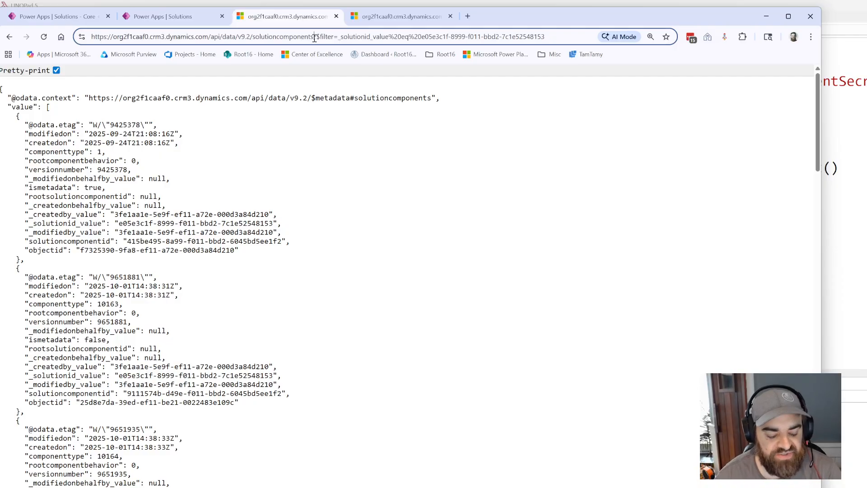
pyautogui.click(56, 70)
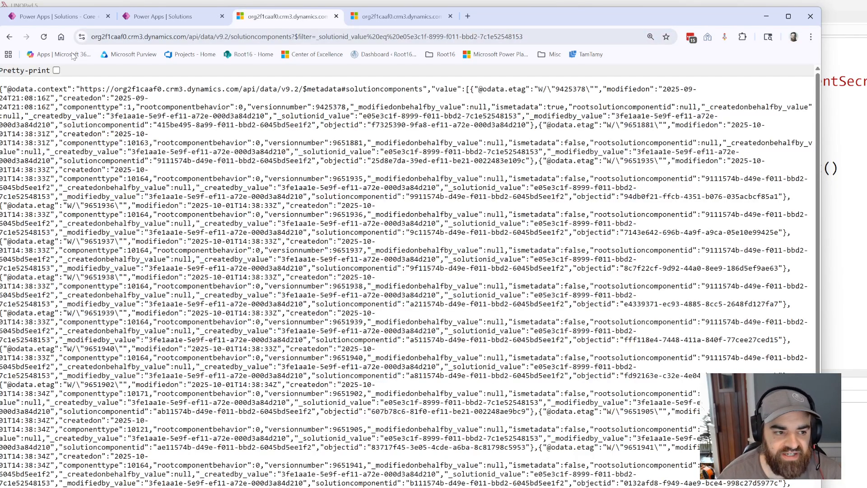
pyautogui.click(56, 70)
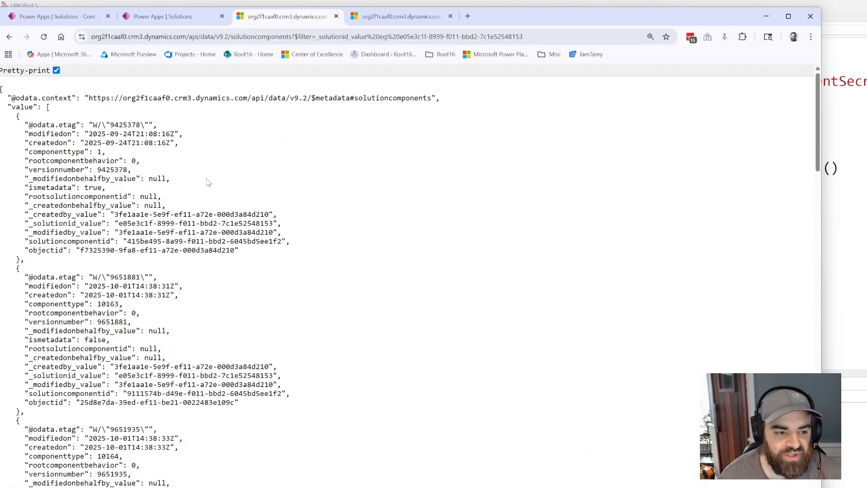
pyautogui.hotkey('ctrl', '+')
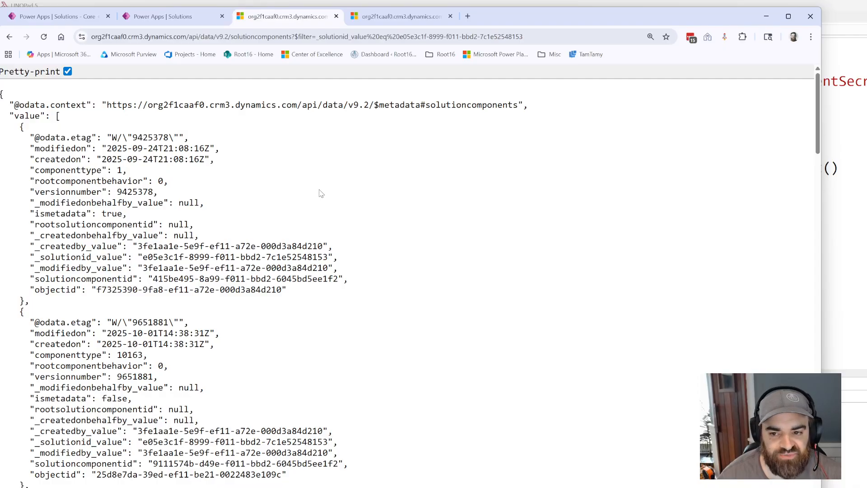
pyautogui.scroll(-4, 316, 259)
pyautogui.scroll(-20, 317, 258)
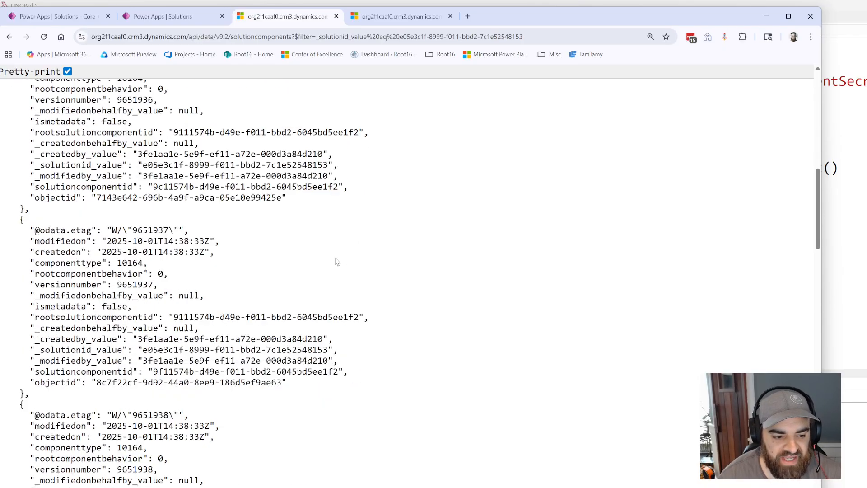
pyautogui.scroll(-3, 342, 284)
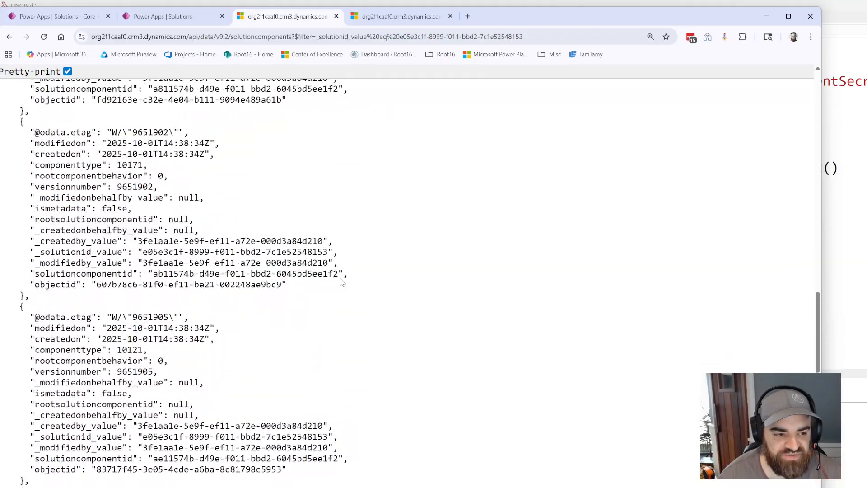
pyautogui.scroll(20, 316, 252)
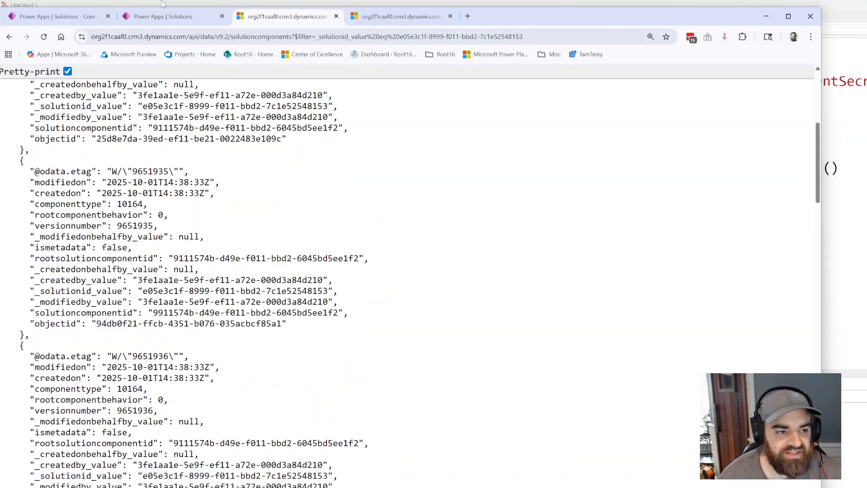
# Remove the POC agent from the Core + Agent solution without deleting it from the environment.
pyautogui.click(89, 17)
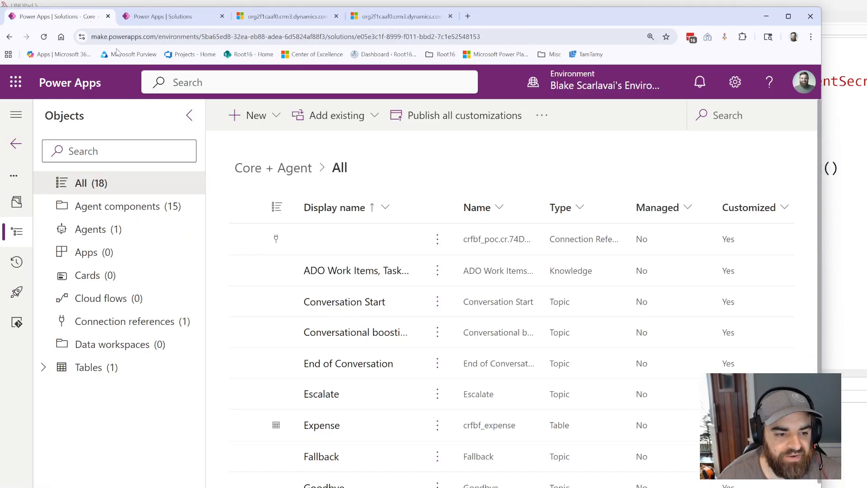
pyautogui.click(112, 229)
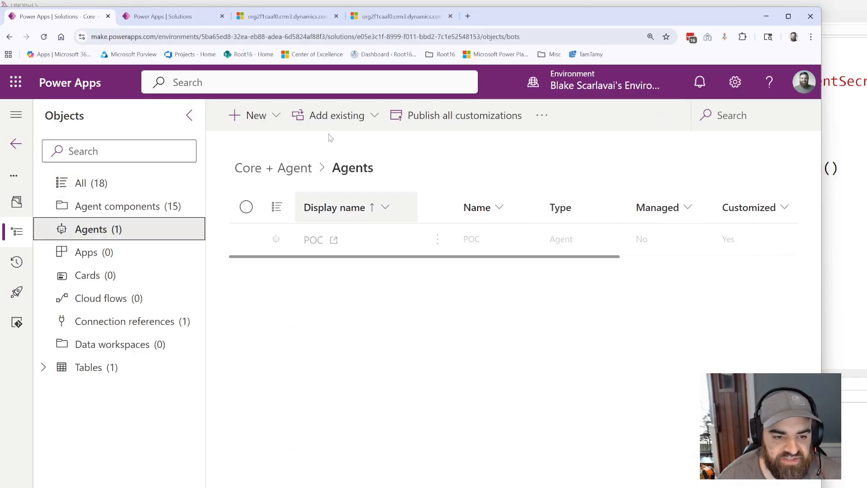
pyautogui.click(438, 241)
pyautogui.moveTo(485, 300)
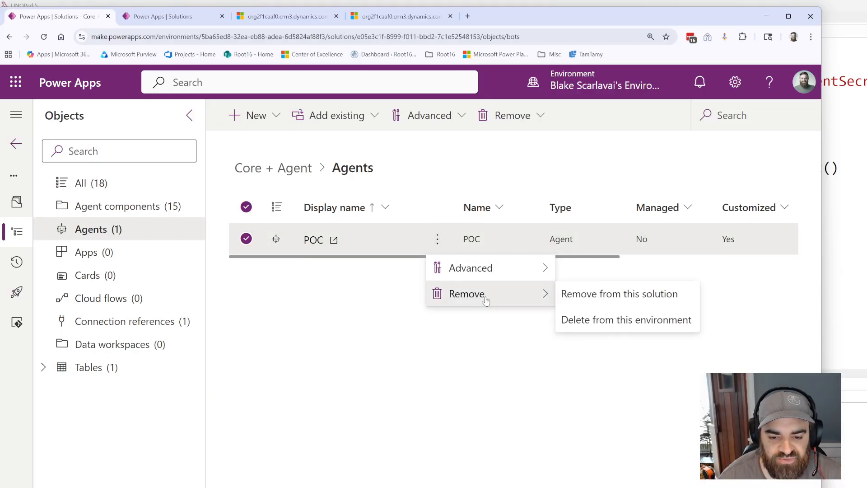
pyautogui.click(582, 297)
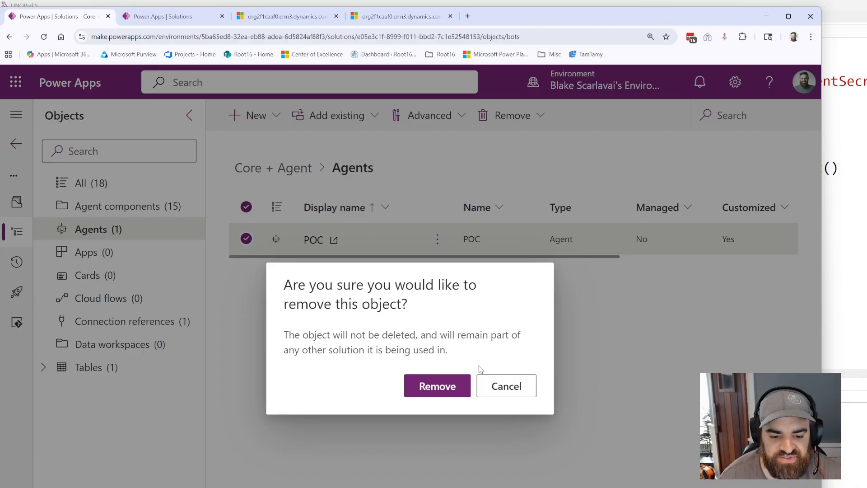
pyautogui.click(434, 389)
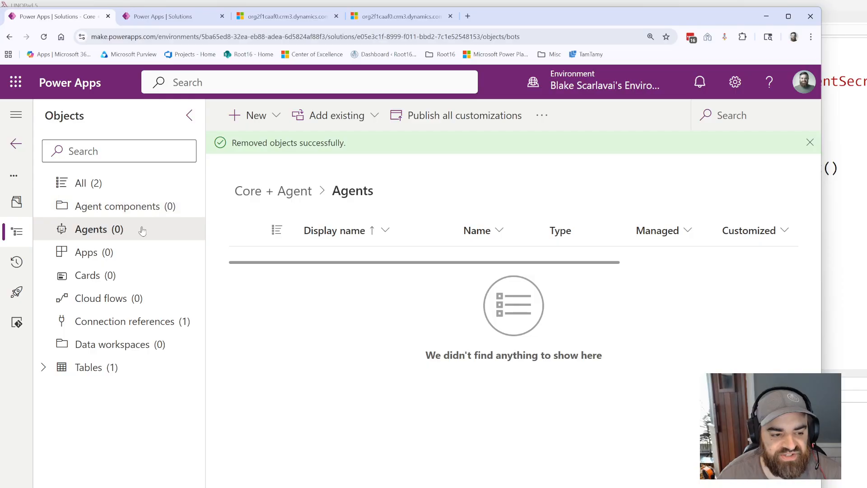
# Remove the remaining connection reference from the Core + Agent solution only, keeping it in the environment.
pyautogui.click(169, 324)
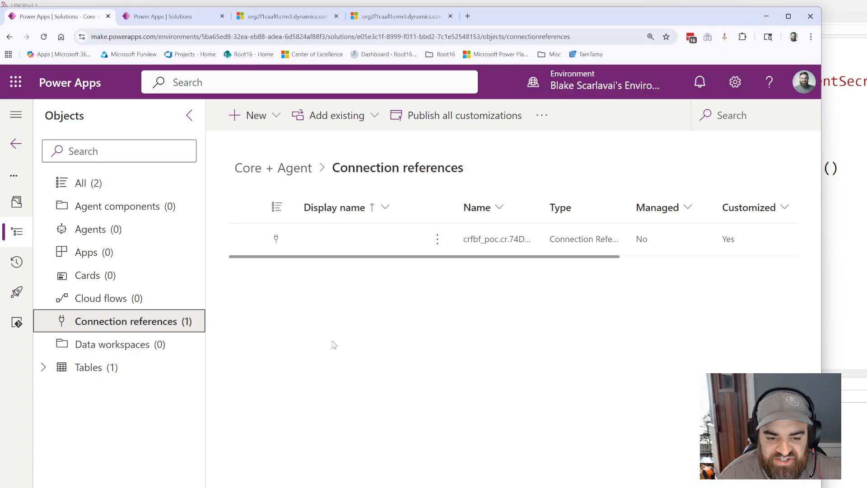
pyautogui.click(438, 239)
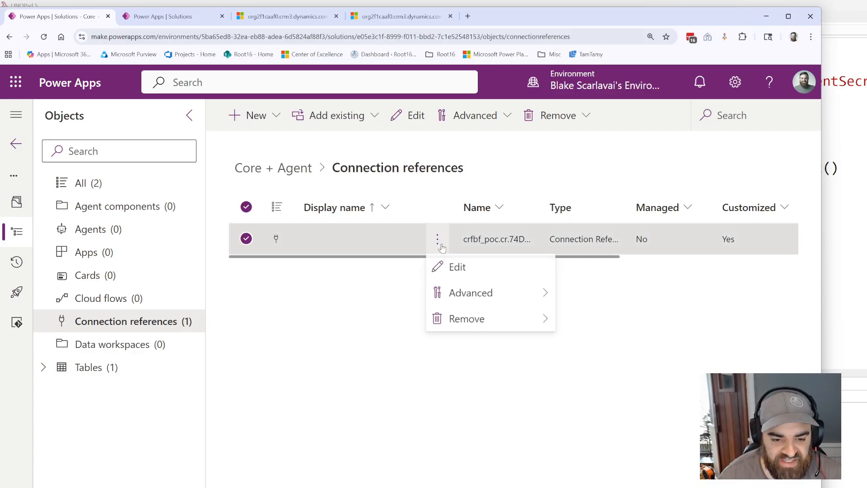
pyautogui.moveTo(519, 319)
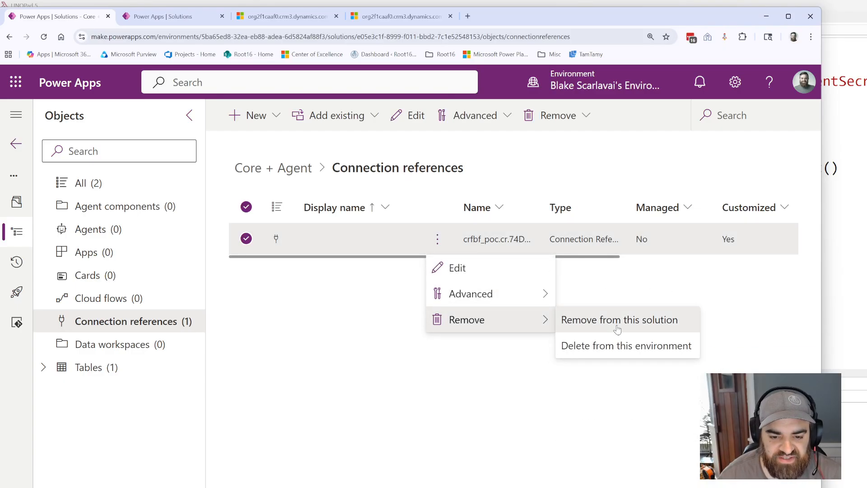
pyautogui.click(615, 318)
pyautogui.click(437, 386)
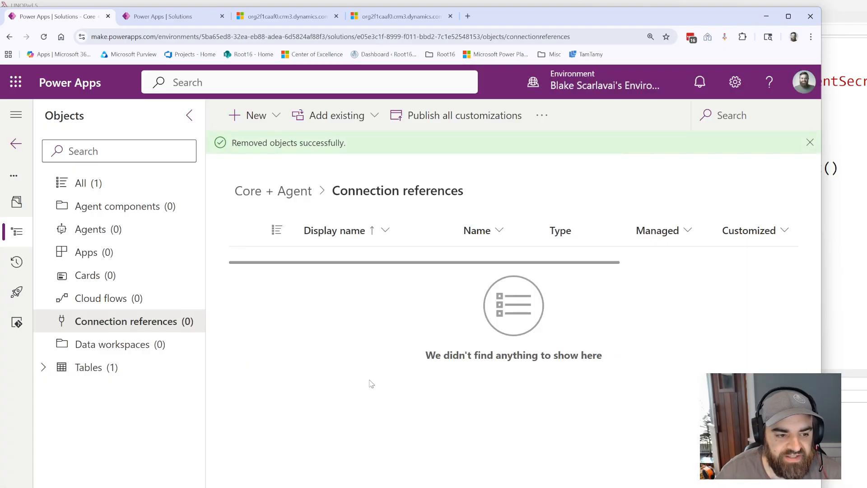
# Review the solution's remaining objects and check a trial export for missing required unmanaged components, closing it without exporting.
pyautogui.click(120, 185)
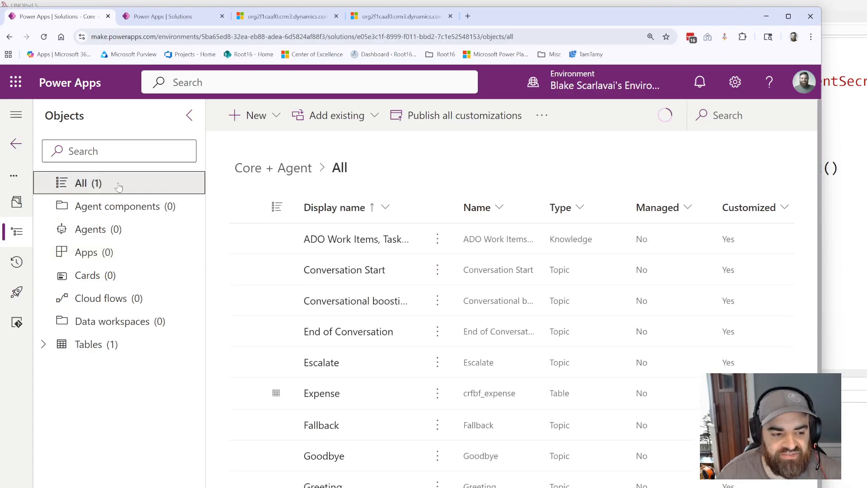
pyautogui.click(44, 345)
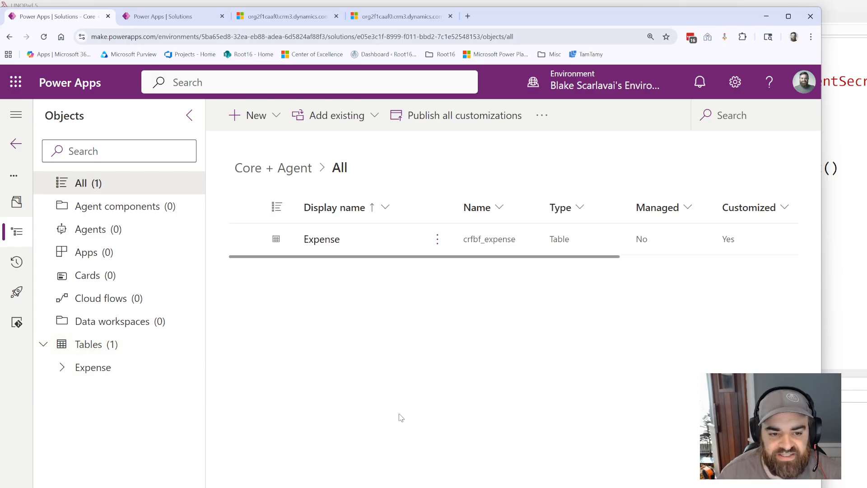
pyautogui.click(16, 145)
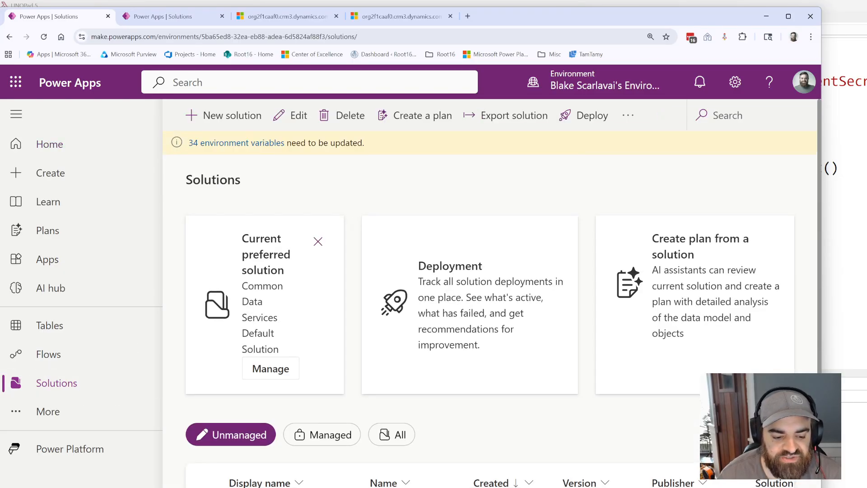
pyautogui.click(506, 116)
pyautogui.click(626, 487)
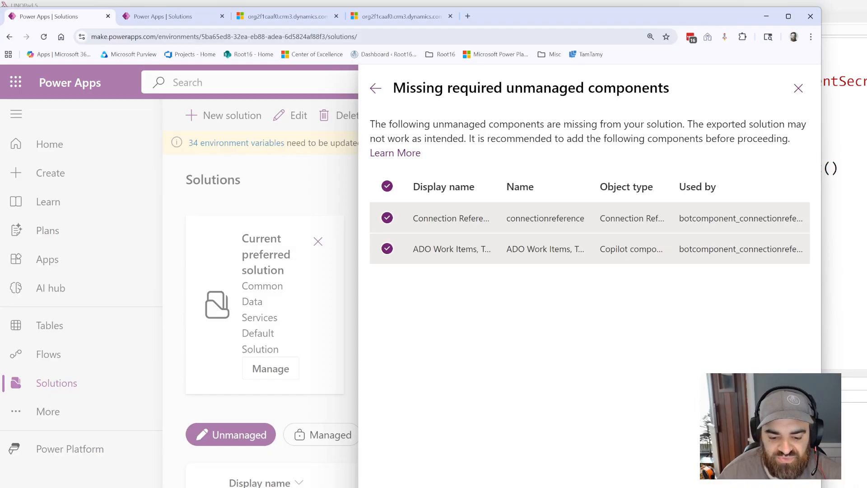
pyautogui.click(799, 88)
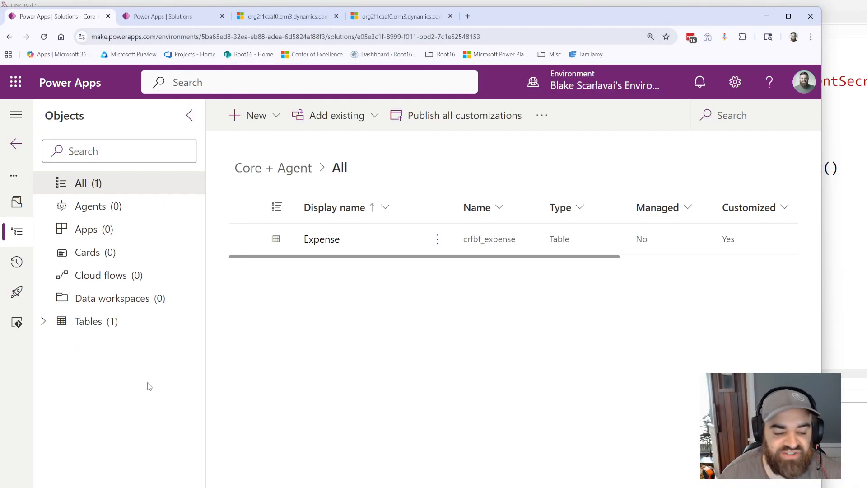
# Export the Core + Agent solution as unmanaged with version number 1.0.0.4.
pyautogui.click(21, 150)
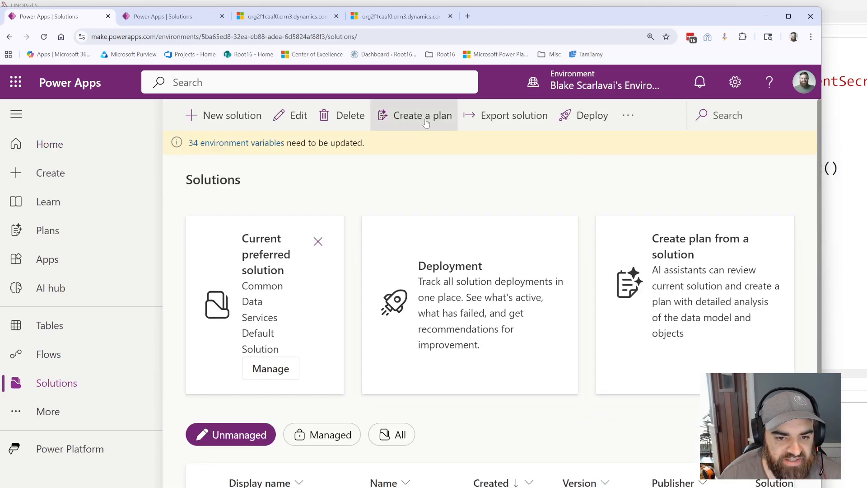
pyautogui.click(472, 118)
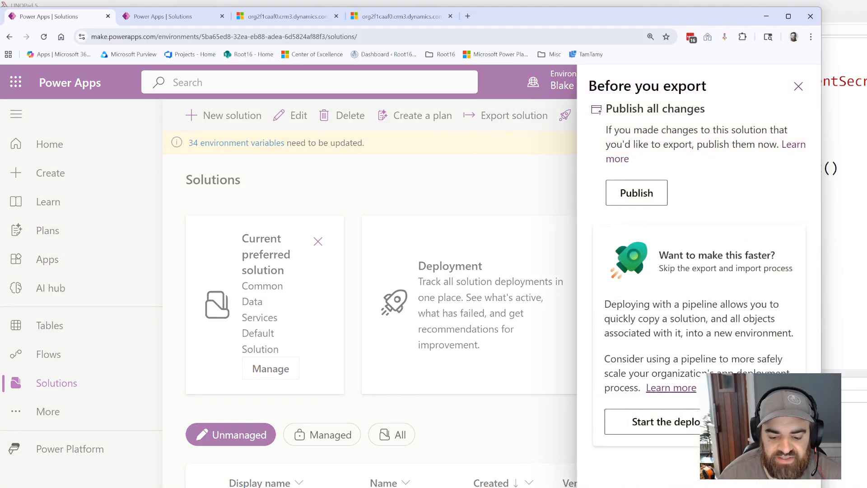
pyautogui.click(621, 487)
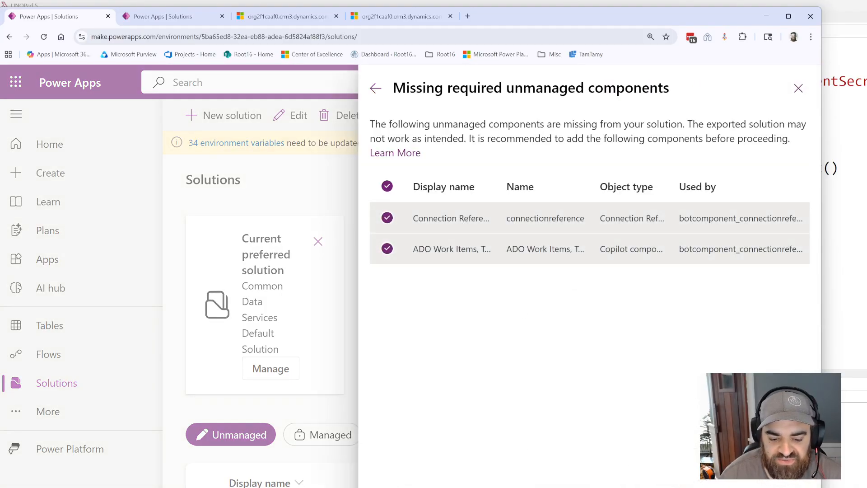
pyautogui.click(497, 487)
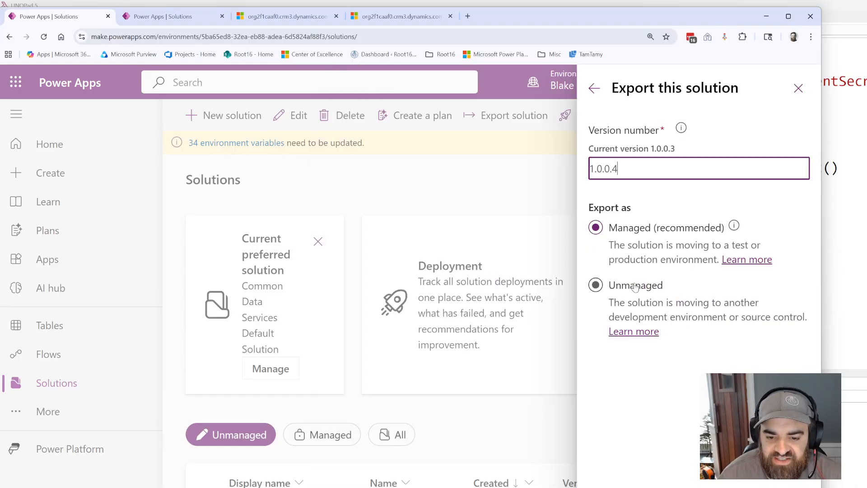
pyautogui.click(634, 289)
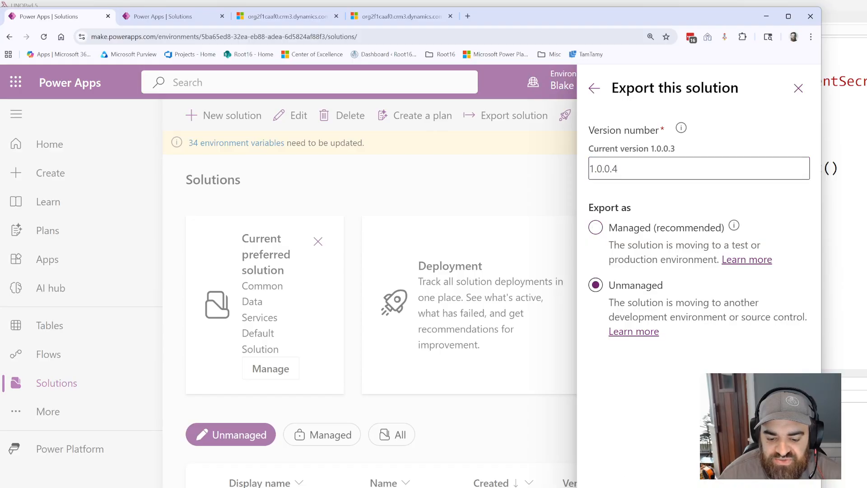
pyautogui.click(616, 486)
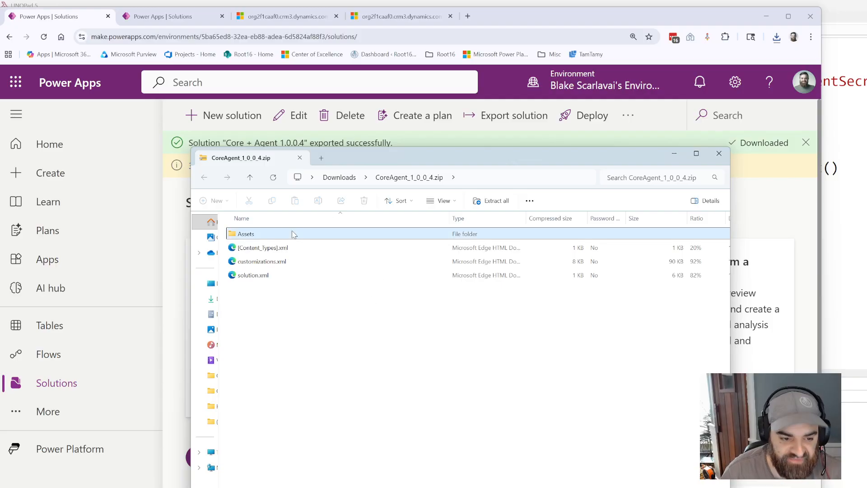
# Extract CoreAgent_1_0_0_4.zip into a CoreAgent_1_0_0_4 folder in Downloads and check the contents of its Assets folder.
pyautogui.click(491, 201)
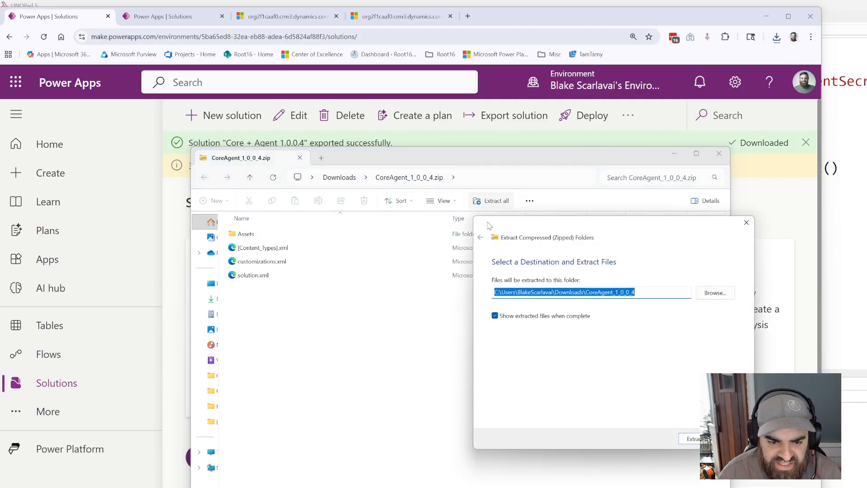
pyautogui.click(691, 438)
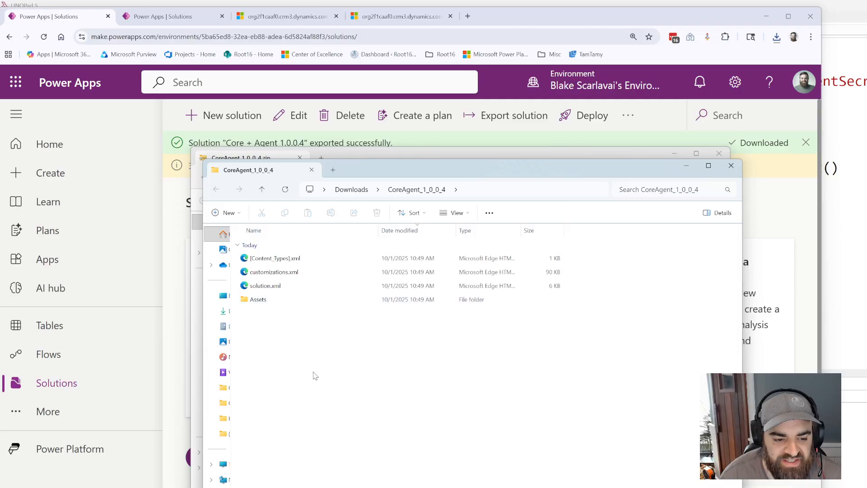
pyautogui.doubleClick(264, 300)
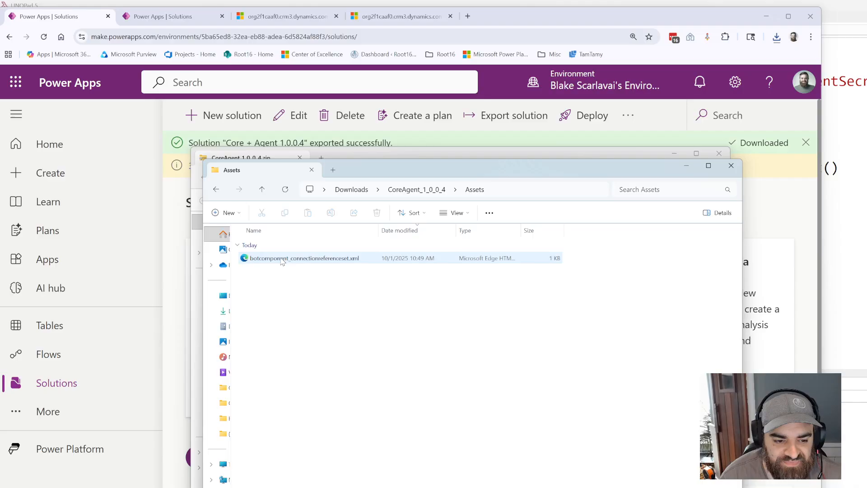
pyautogui.click(417, 190)
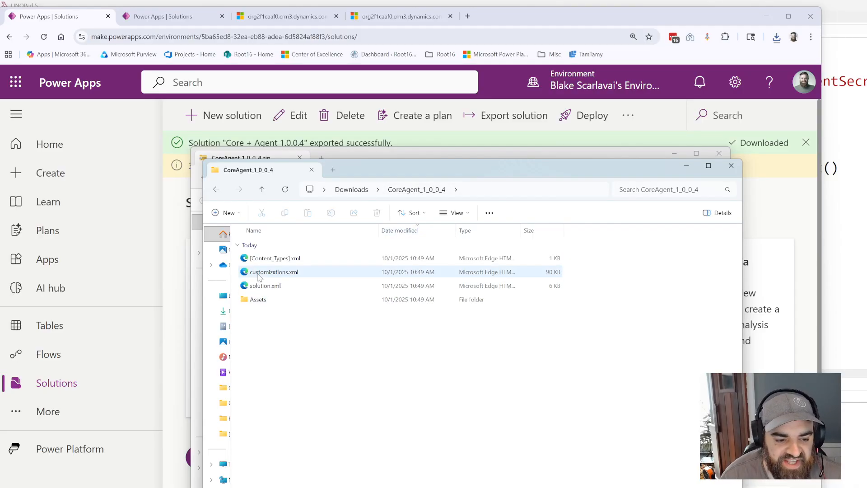
# Open solution.xml from the extracted CoreAgent_1_0_0_4 folder in Visual Studio Code and collapse its Addresses block.
pyautogui.click(262, 286)
pyautogui.rightClick(257, 289)
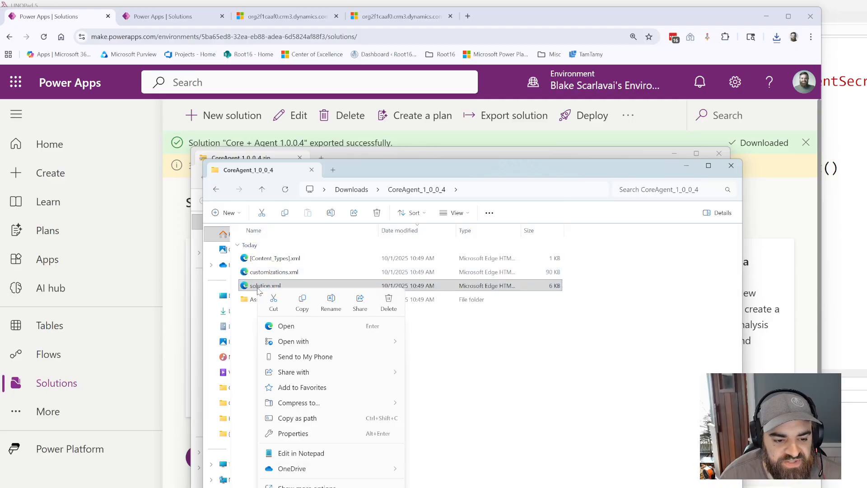
pyautogui.moveTo(309, 345)
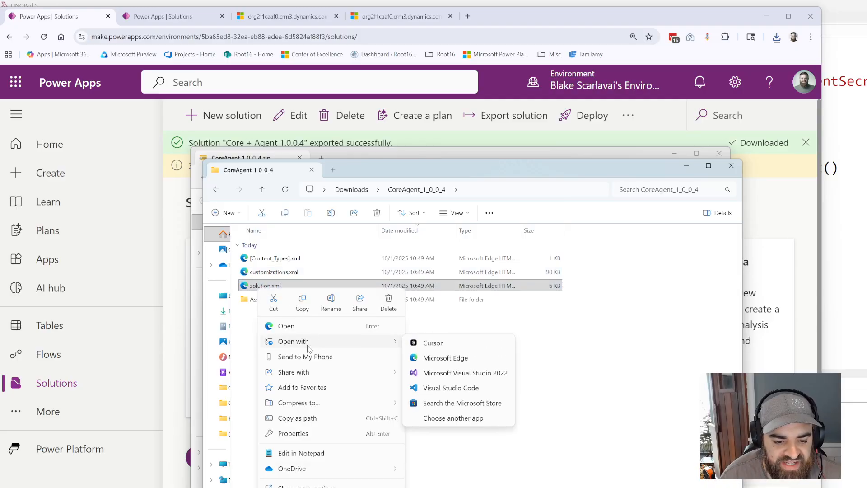
pyautogui.click(450, 388)
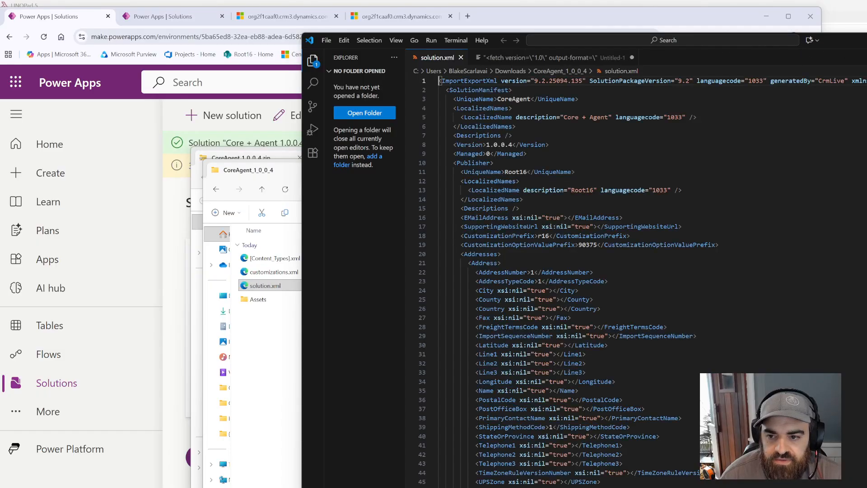
pyautogui.moveTo(849, 39); pyautogui.dragTo(677, 41)
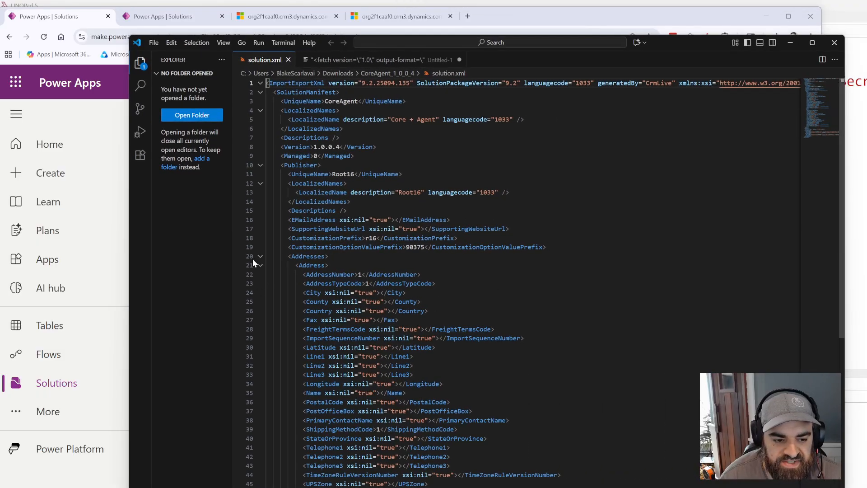
pyautogui.click(260, 269)
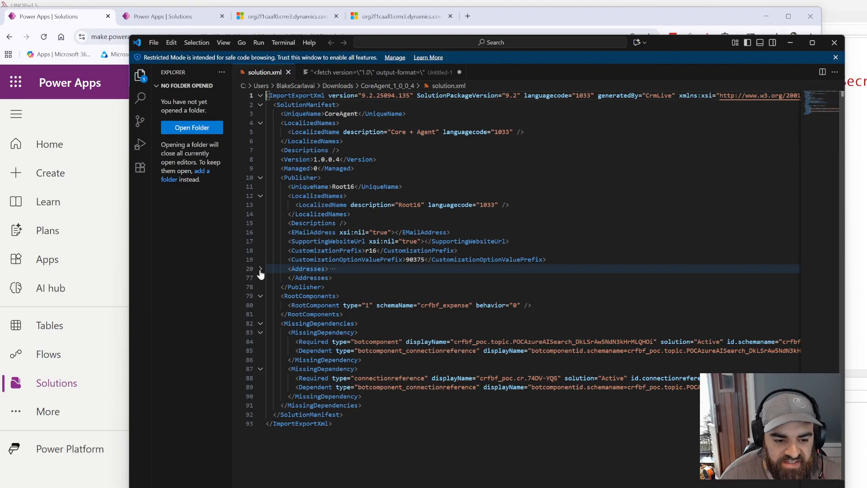
# Examine the root component and the required and dependent entries under MissingDependencies in solution.xml.
pyautogui.doubleClick(425, 306)
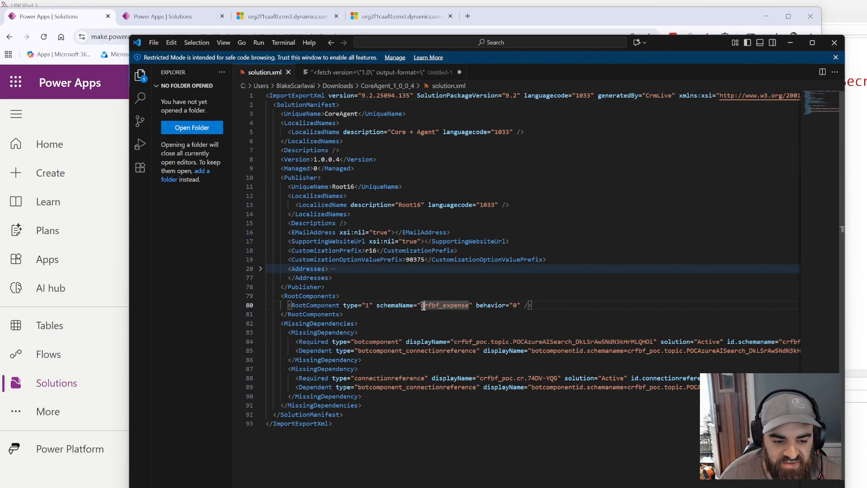
pyautogui.click(467, 321)
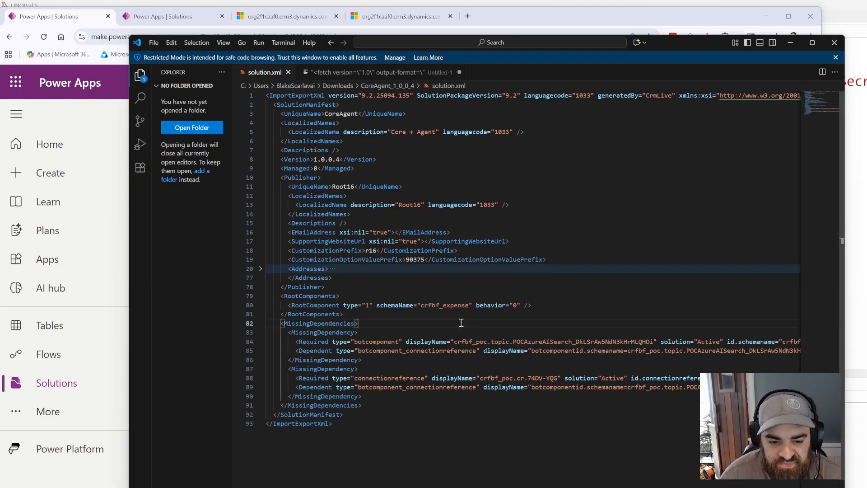
pyautogui.click(447, 315)
pyautogui.doubleClick(456, 305)
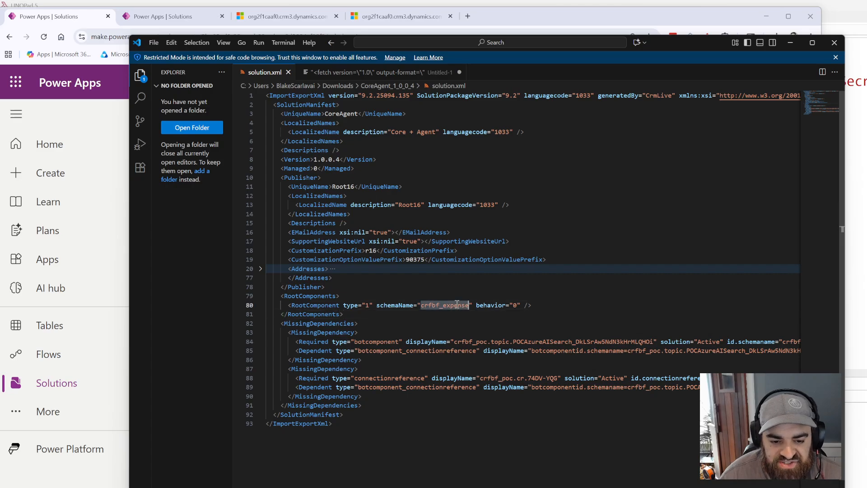
pyautogui.doubleClick(445, 305)
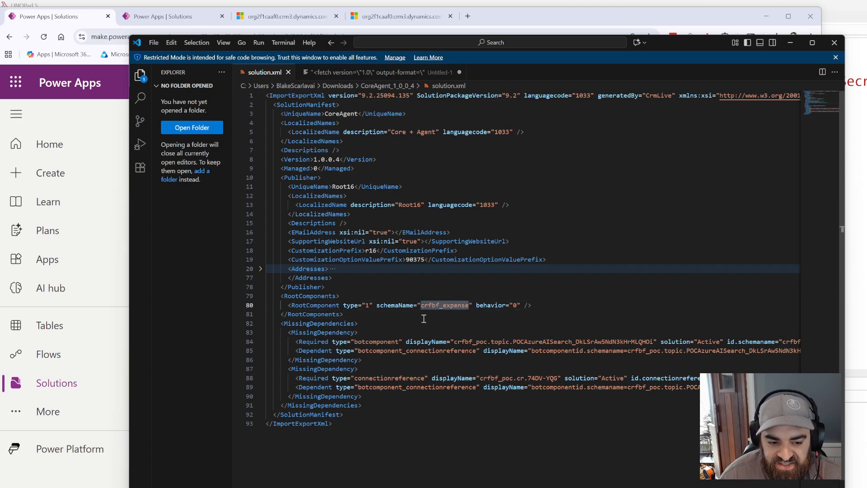
pyautogui.click(423, 314)
pyautogui.click(394, 324)
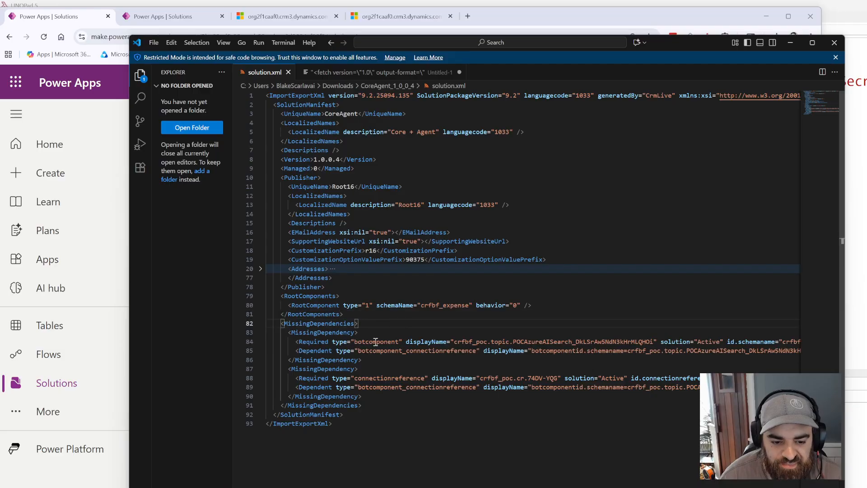
pyautogui.doubleClick(375, 342)
pyautogui.click(422, 334)
pyautogui.doubleClick(375, 341)
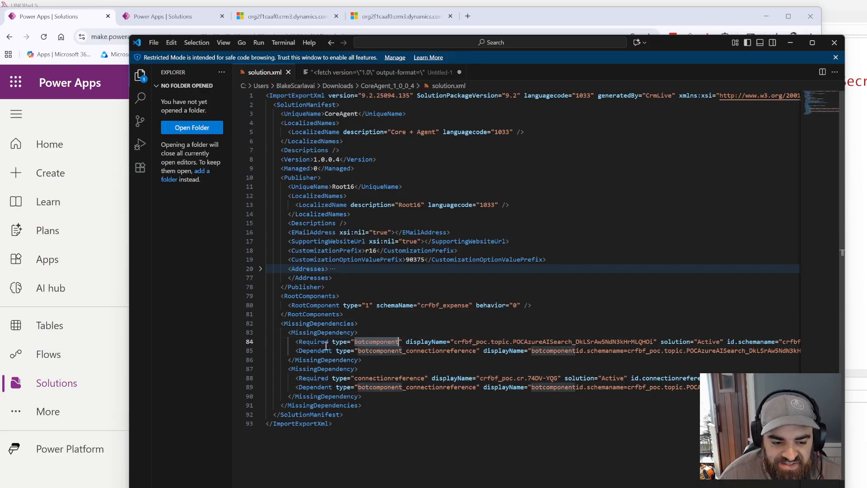
pyautogui.doubleClick(312, 342)
pyautogui.doubleClick(320, 332)
pyautogui.doubleClick(315, 387)
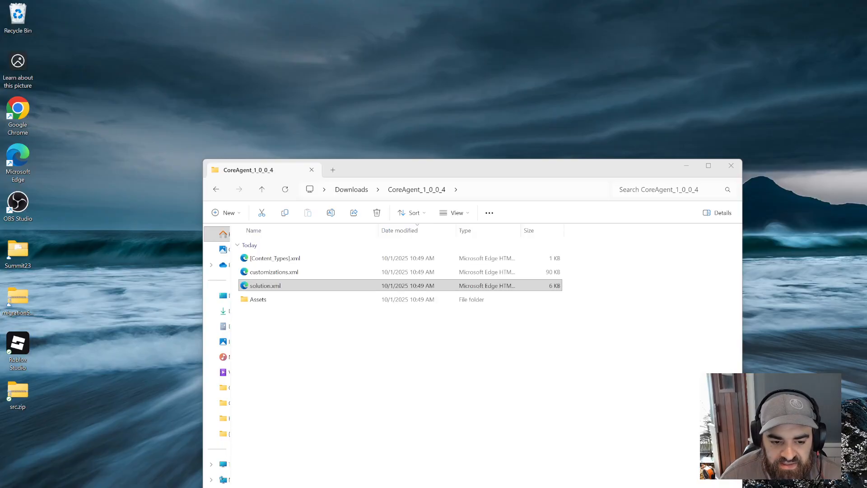
# Open customizations.xml from the CoreAgent_1_0_0_4 folder in Visual Studio Code.
pyautogui.click(222, 456)
pyautogui.click(290, 274)
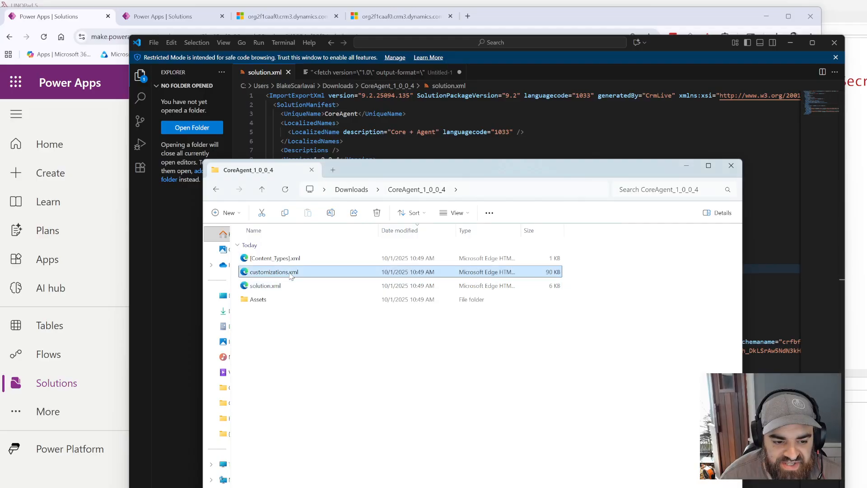
pyautogui.rightClick(291, 275)
pyautogui.moveTo(318, 326)
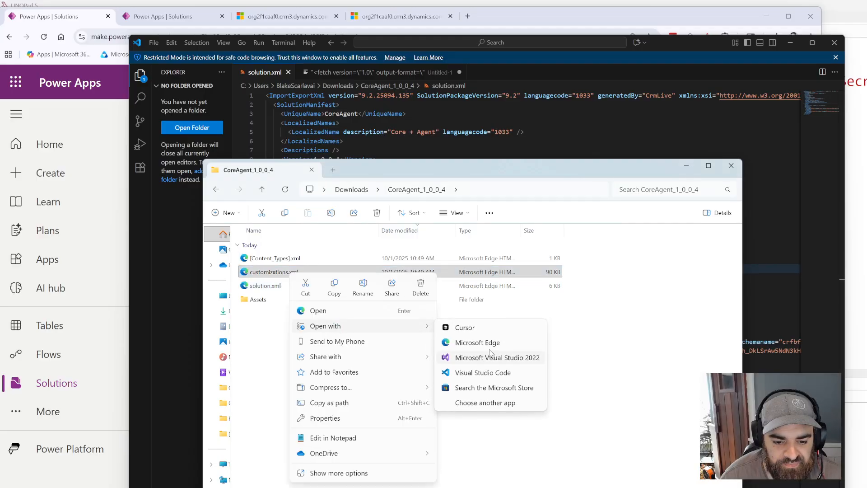
pyautogui.click(484, 373)
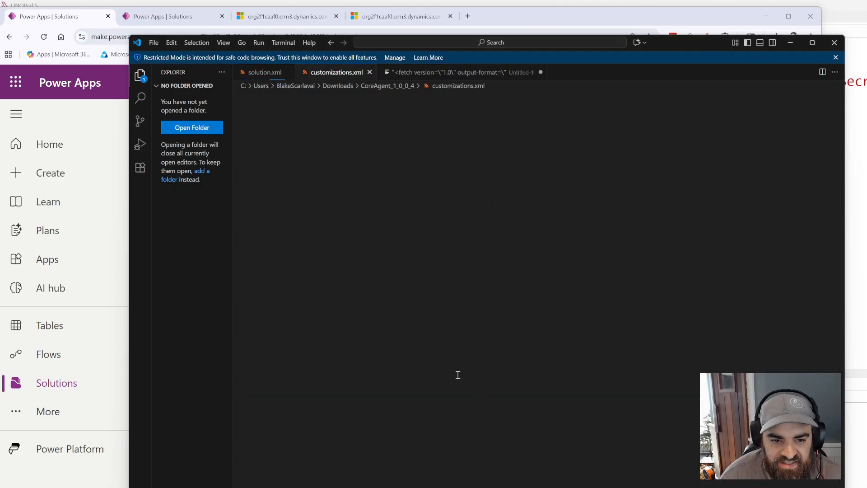
# Collapse the Entities and EntityRelationships blocks in customizations.xml to check the remaining sections for agent components.
pyautogui.click(457, 374)
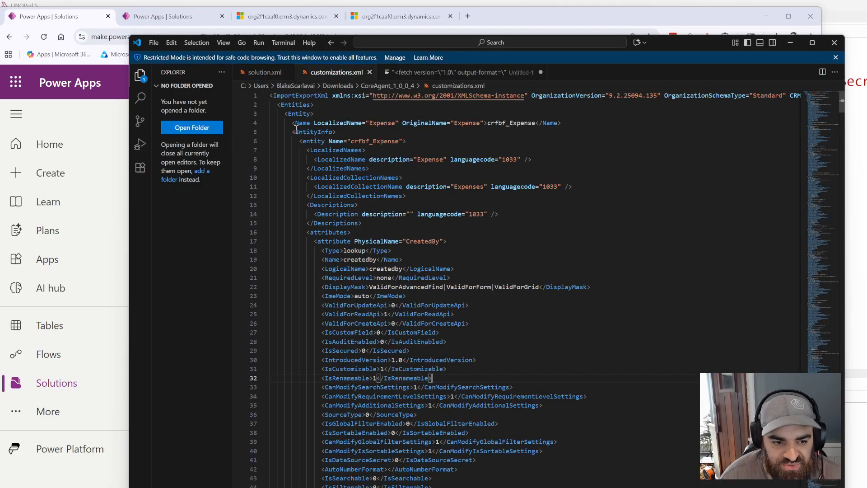
pyautogui.click(264, 113)
pyautogui.click(264, 105)
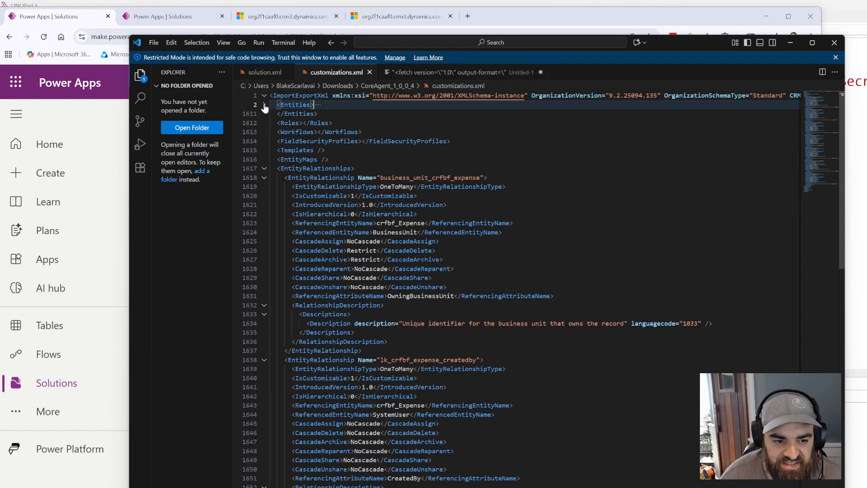
pyautogui.click(264, 171)
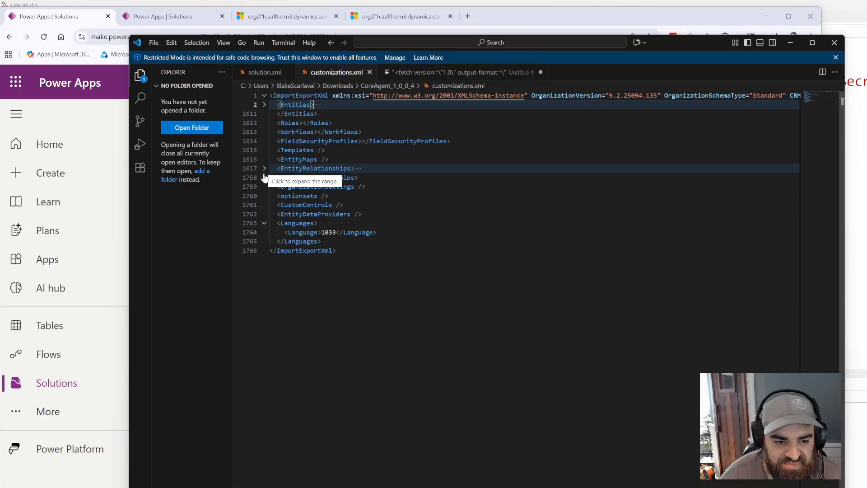
pyautogui.click(400, 240)
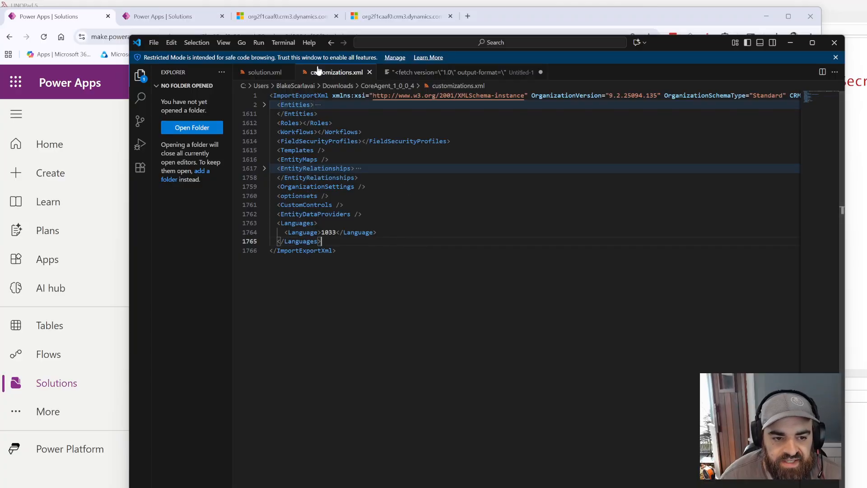
# Return to solution.xml and review the whole MissingDependencies block.
pyautogui.click(262, 73)
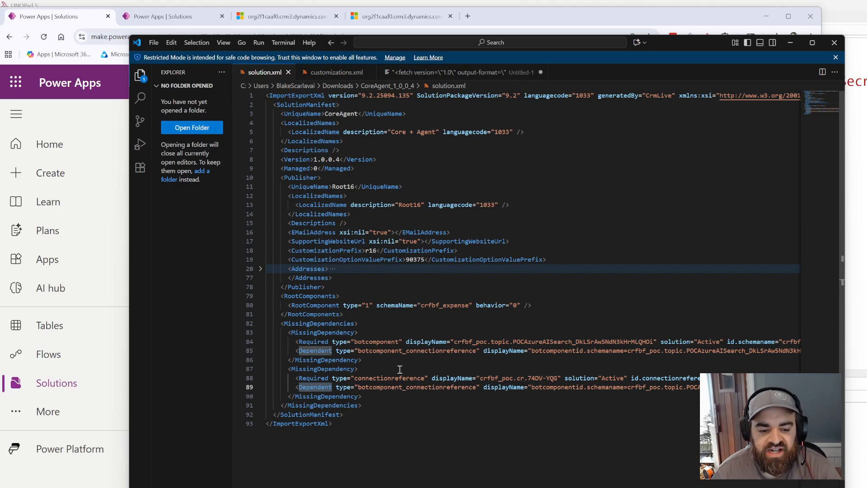
pyautogui.moveTo(362, 405); pyautogui.dragTo(257, 325)
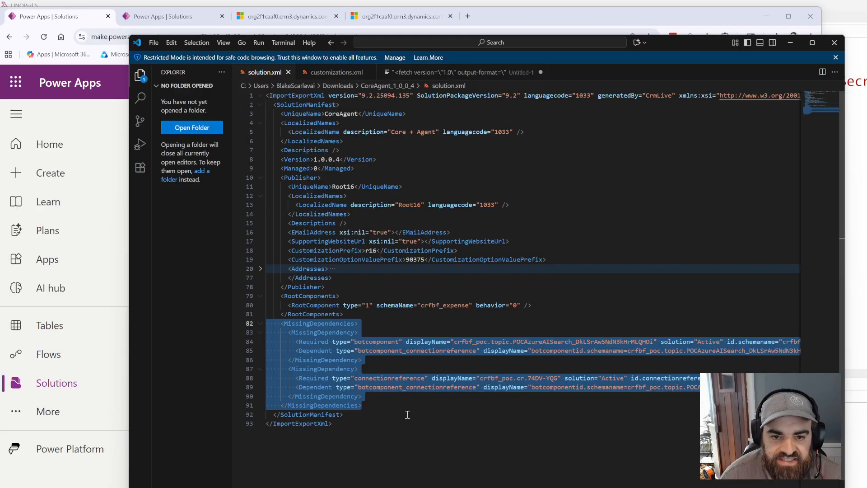
pyautogui.click(425, 422)
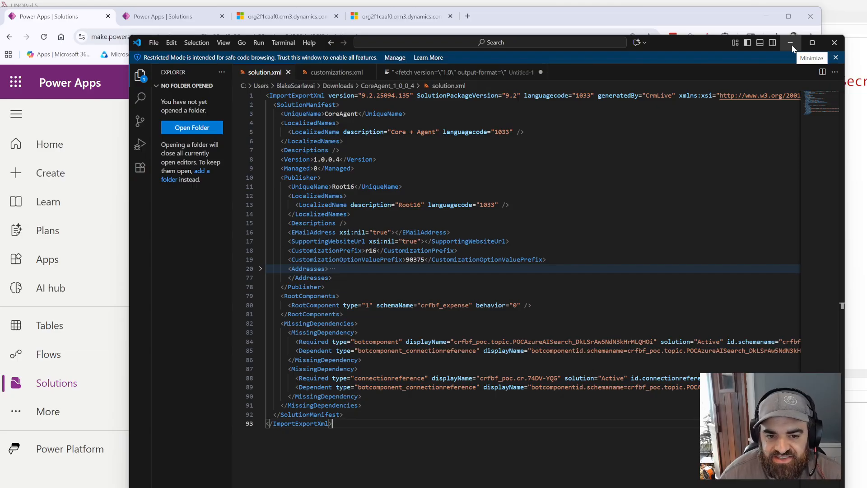
pyautogui.doubleClick(323, 332)
pyautogui.click(411, 419)
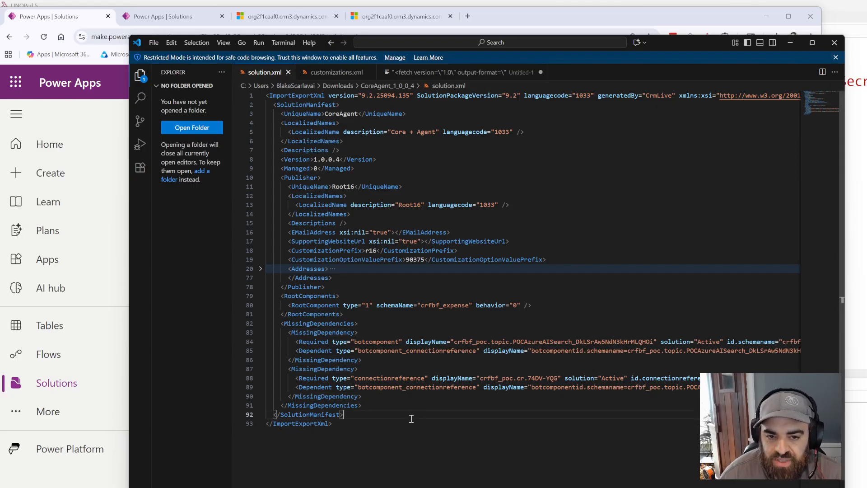
# Minimize the editor, switch to Chrome, rerun the solutioncomponents query for the solution, and pretty-print the response.
pyautogui.click(791, 43)
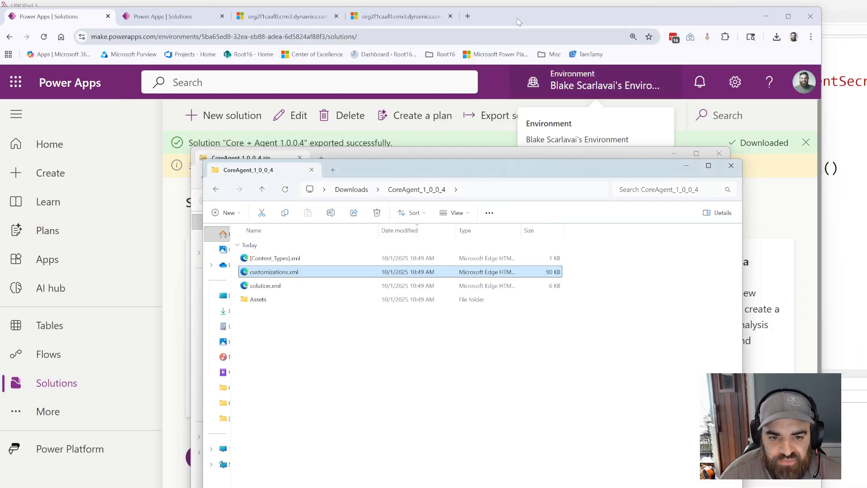
pyautogui.click(355, 86)
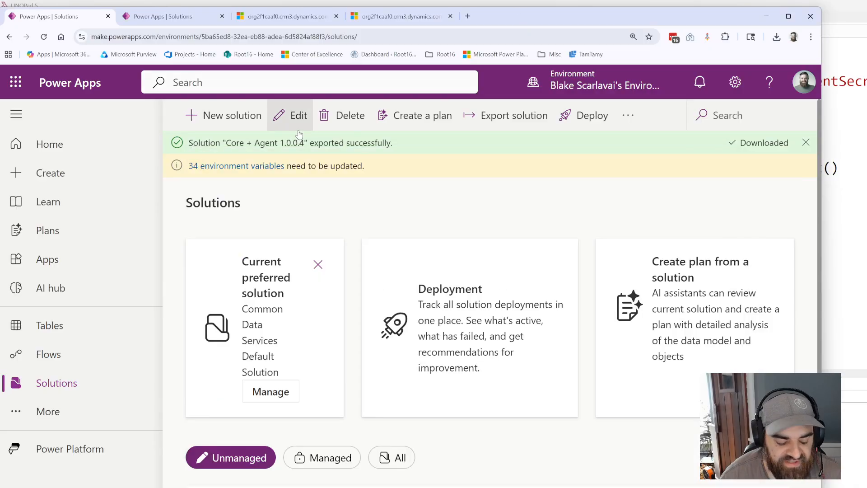
pyautogui.click(287, 18)
pyautogui.click(271, 38)
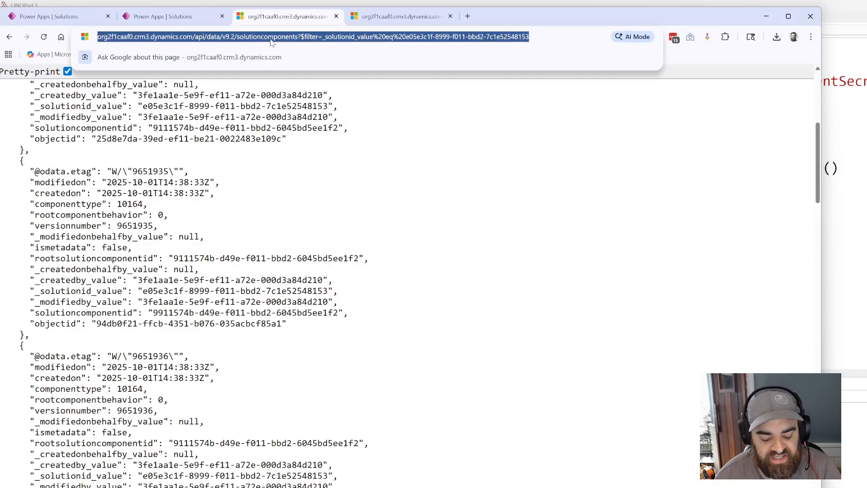
pyautogui.click(68, 72)
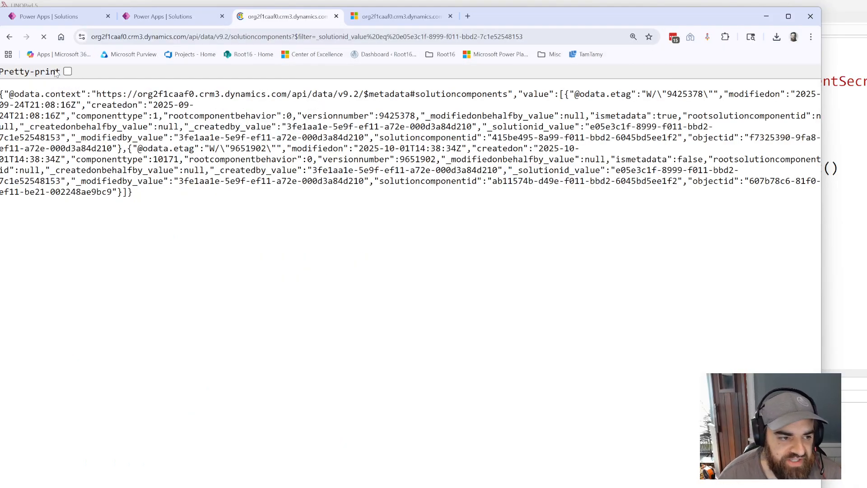
pyautogui.click(68, 72)
# Look over the component records returned for the solution by the solutioncomponents query.
pyautogui.moveTo(217, 159); pyautogui.dragTo(180, 194)
pyautogui.click(269, 234)
pyautogui.moveTo(276, 444); pyautogui.dragTo(176, 326)
pyautogui.click(171, 313)
pyautogui.moveTo(65, 149); pyautogui.dragTo(160, 197)
pyautogui.click(216, 220)
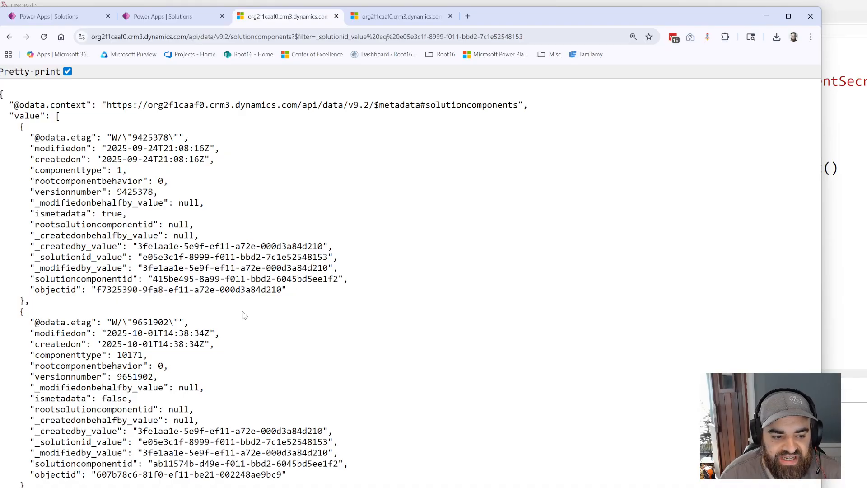
# Compare the componenttype values of the returned solution component records.
pyautogui.moveTo(109, 166); pyautogui.dragTo(148, 170)
pyautogui.click(119, 170)
pyautogui.click(148, 171)
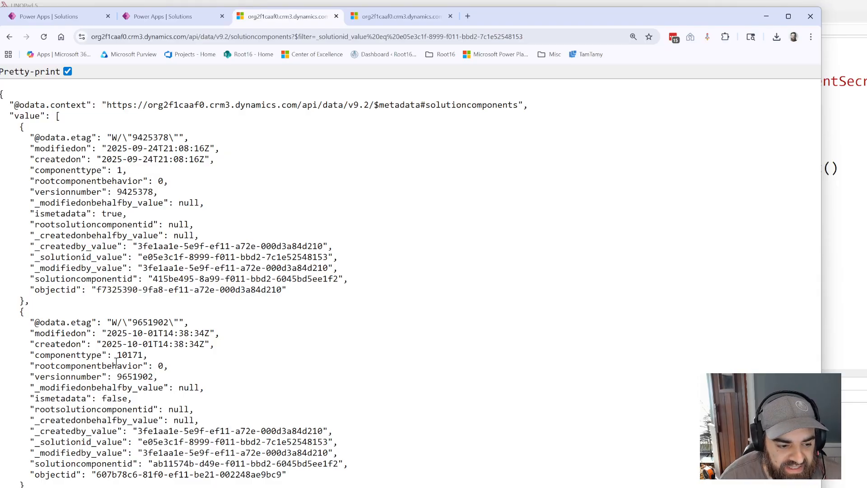
pyautogui.doubleClick(116, 361)
pyautogui.doubleClick(125, 354)
pyautogui.click(161, 359)
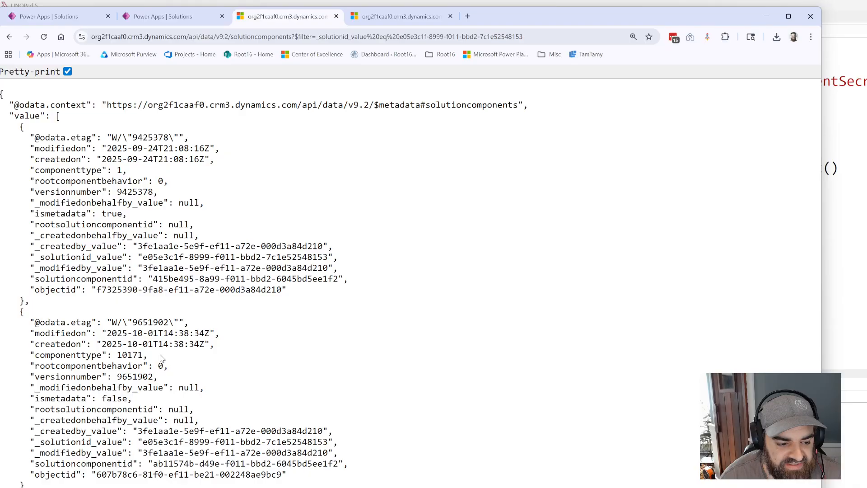
pyautogui.doubleClick(132, 354)
pyautogui.click(135, 355)
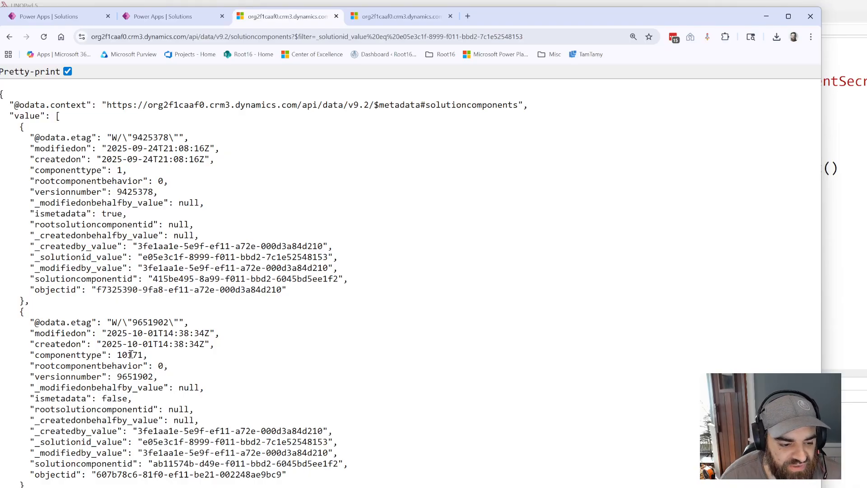
pyautogui.doubleClick(133, 356)
pyautogui.click(169, 360)
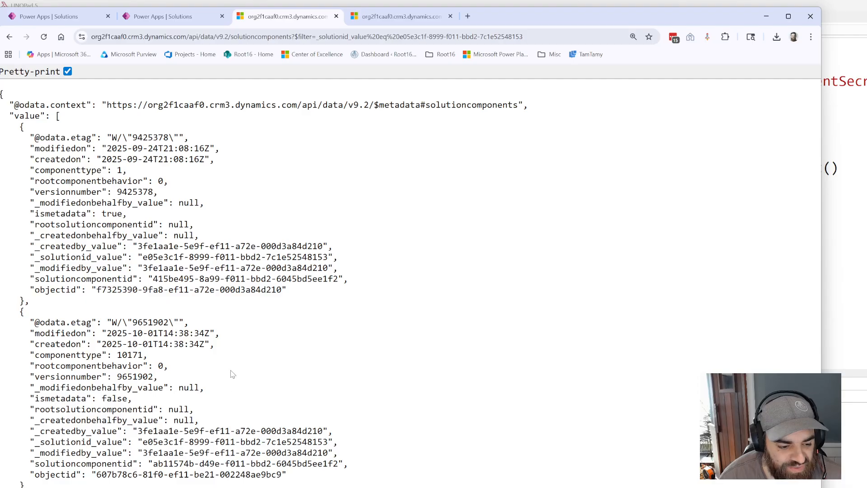
# Bring up the solutioncomponentdefinitions query results and check the endpoint name in the request URL.
pyautogui.click(387, 23)
pyautogui.doubleClick(273, 36)
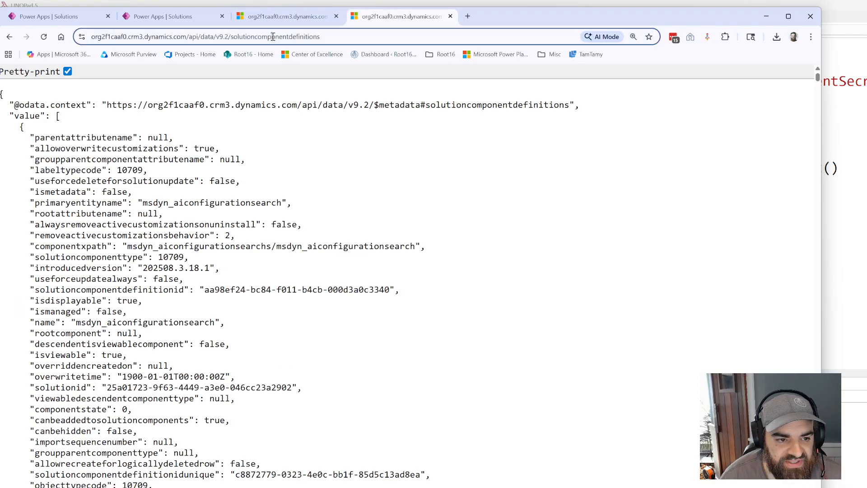
pyautogui.click(332, 40)
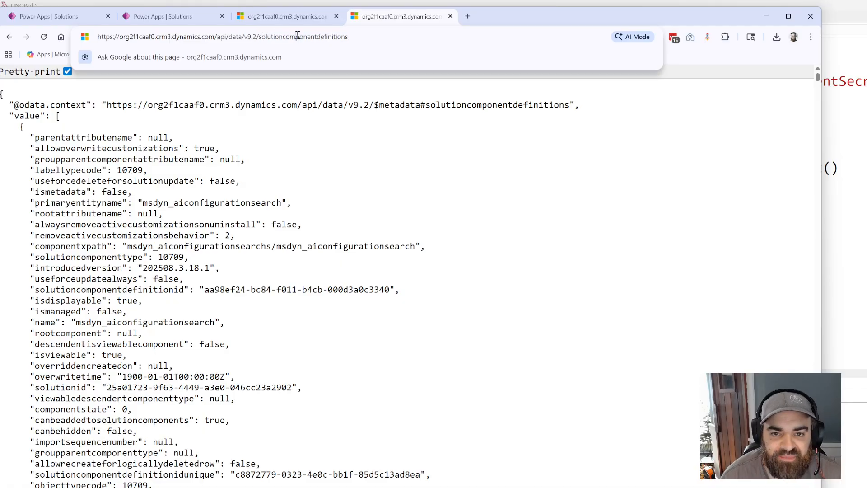
pyautogui.doubleClick(315, 36)
pyautogui.click(321, 236)
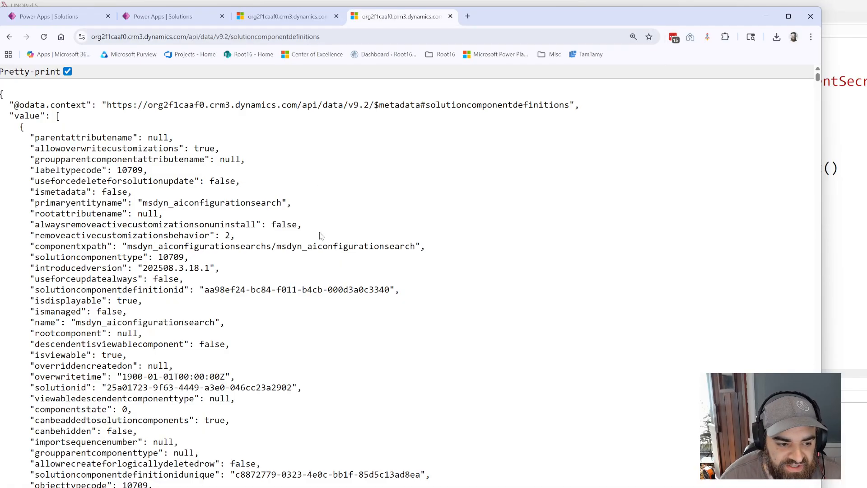
# Copy the second solution component record's componenttype, 10171, and search the solutioncomponentdefinitions response for it.
pyautogui.click(304, 17)
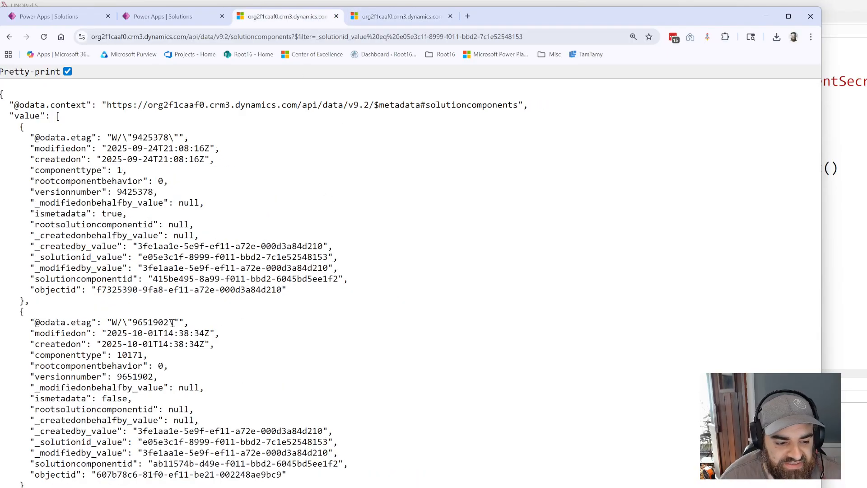
pyautogui.doubleClick(133, 355)
pyautogui.hotkey('ctrl', 'c')
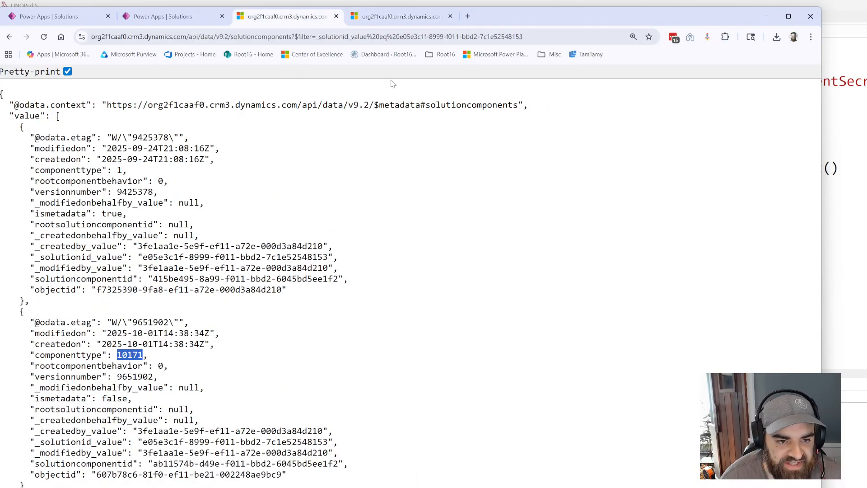
pyautogui.click(393, 17)
pyautogui.hotkey('ctrl', 'f')
pyautogui.hotkey('ctrl', 'v')
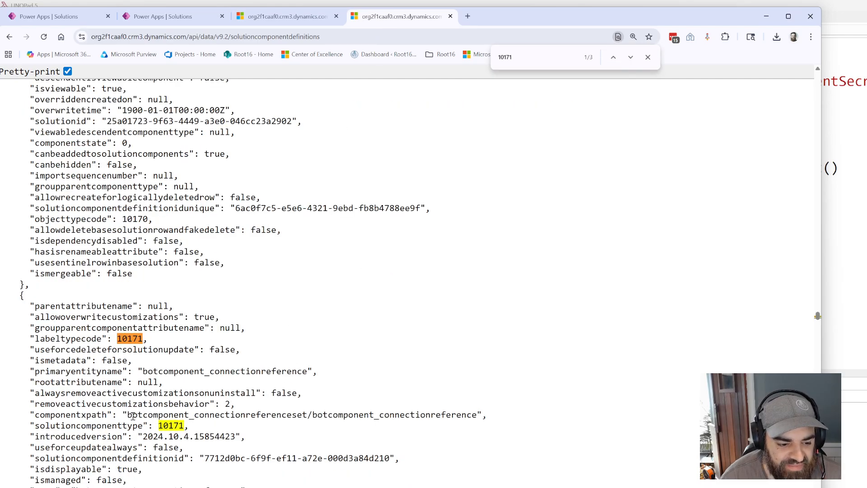
# Examine the component path, name and other properties of the definition that matches type 10171.
pyautogui.moveTo(132, 414); pyautogui.dragTo(311, 414)
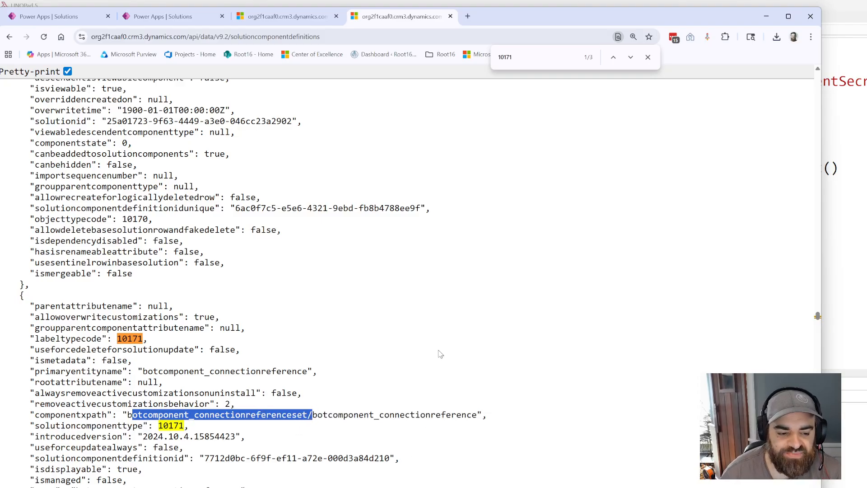
pyautogui.click(414, 357)
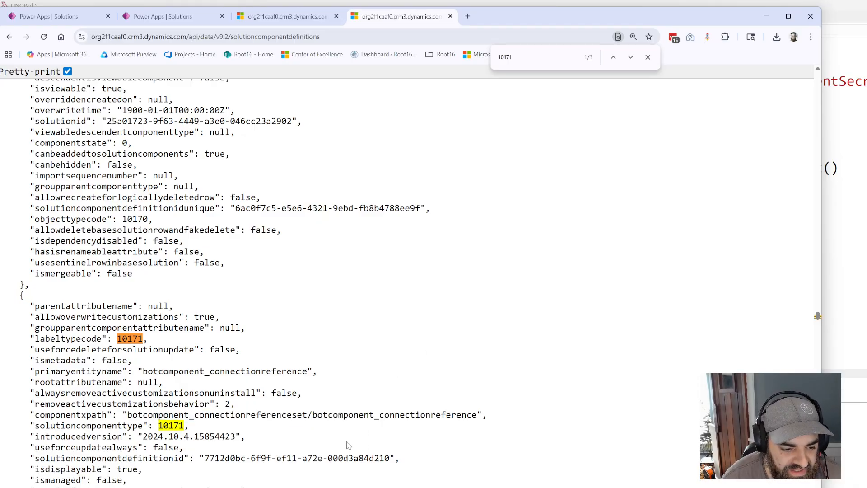
pyautogui.scroll(-1, 348, 361)
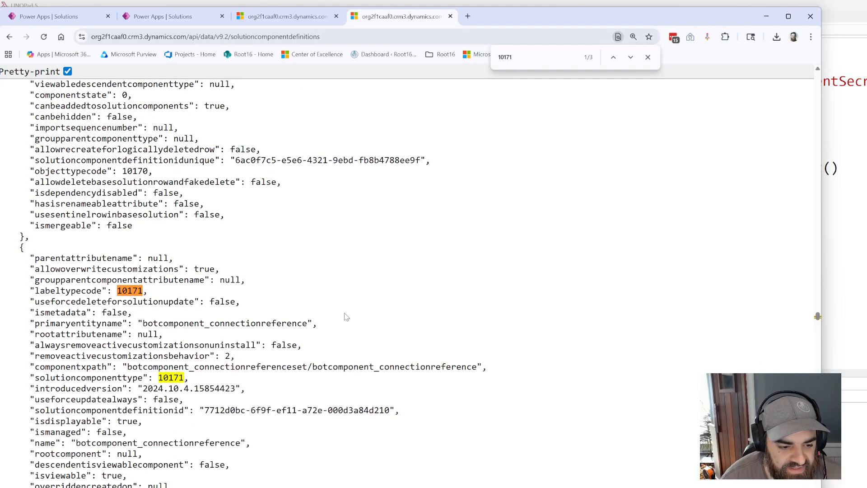
pyautogui.scroll(-1, 338, 307)
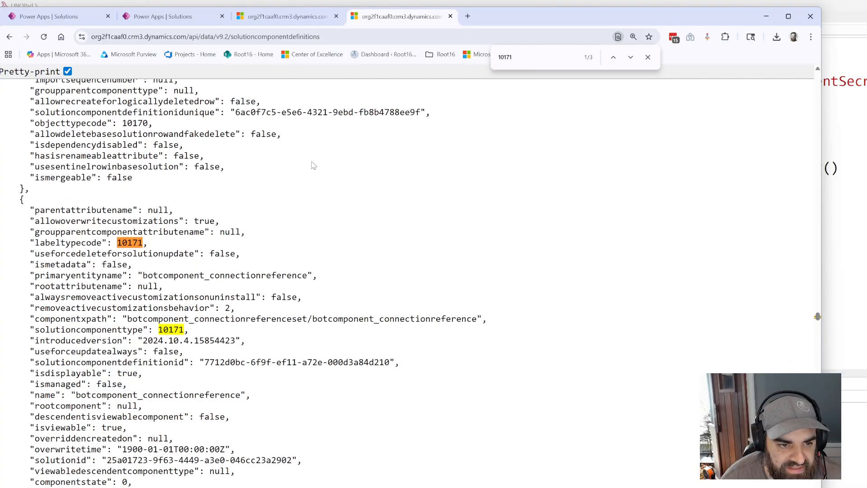
# Return to the solutioncomponents results, switch to LINQPad, and review the RemoveSolutionComponentRequest code in Main.
pyautogui.click(263, 17)
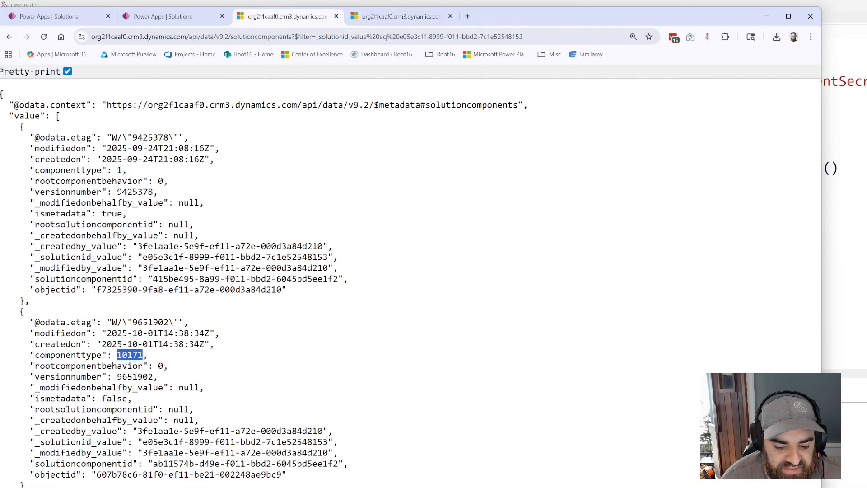
pyautogui.hotkey('alt', 'Tab')
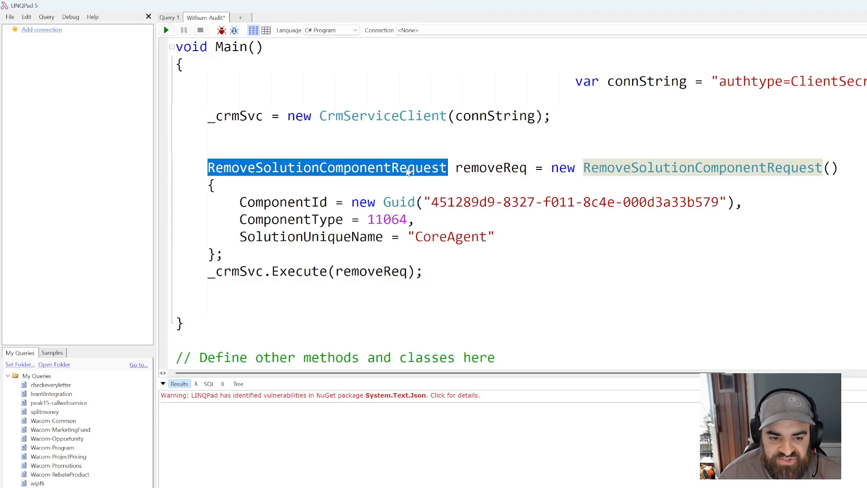
pyautogui.click(413, 148)
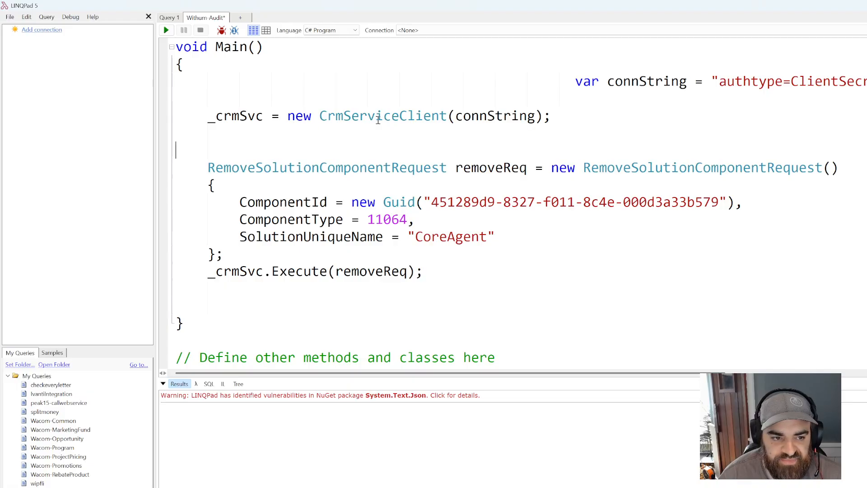
pyautogui.click(376, 118)
pyautogui.doubleClick(322, 168)
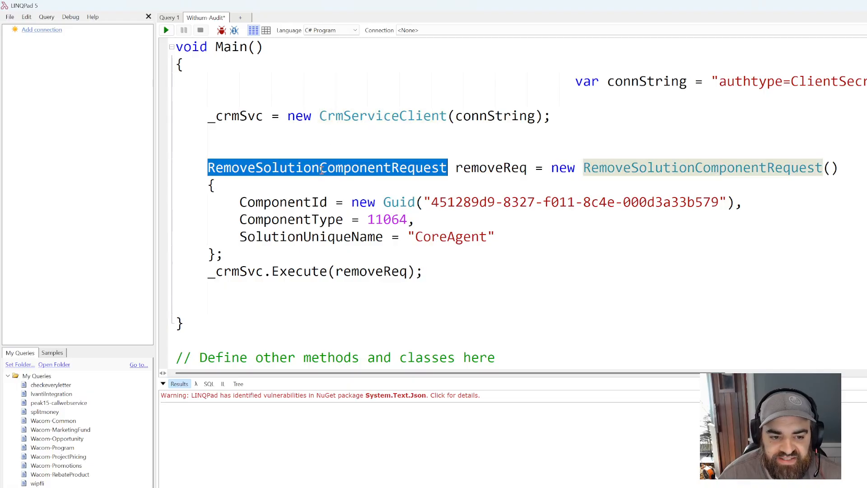
pyautogui.click(366, 149)
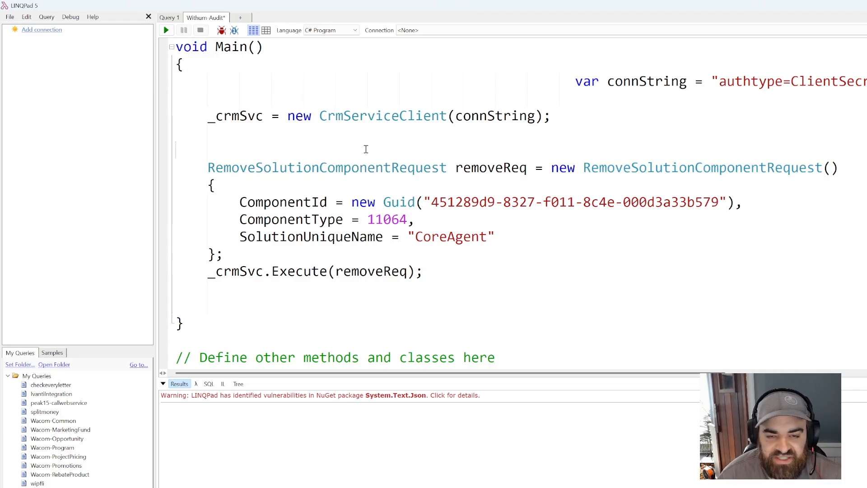
pyautogui.moveTo(382, 168)
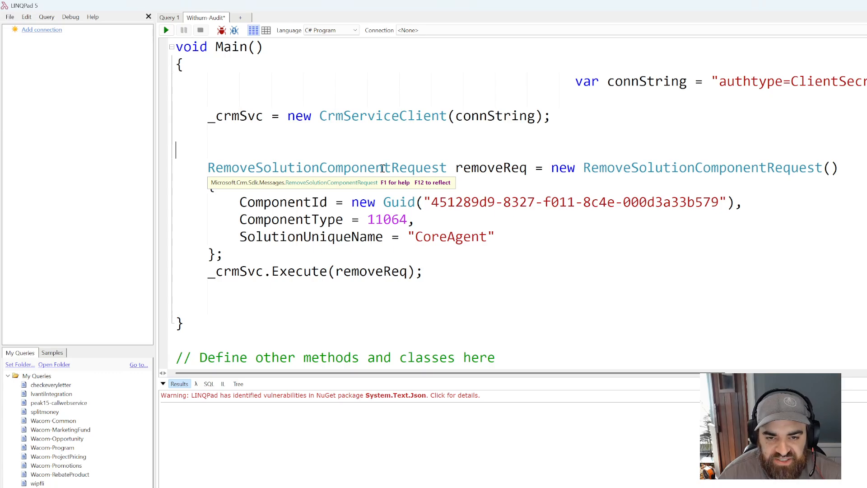
pyautogui.click(336, 168)
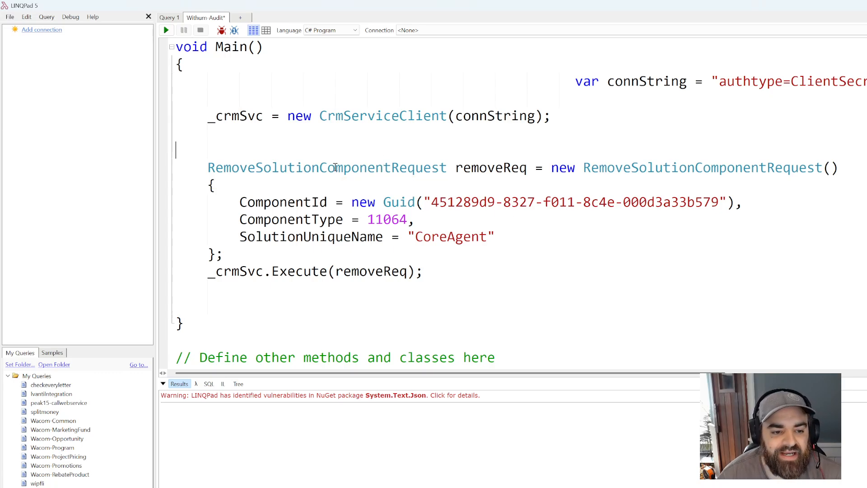
pyautogui.click(252, 151)
pyautogui.click(217, 168)
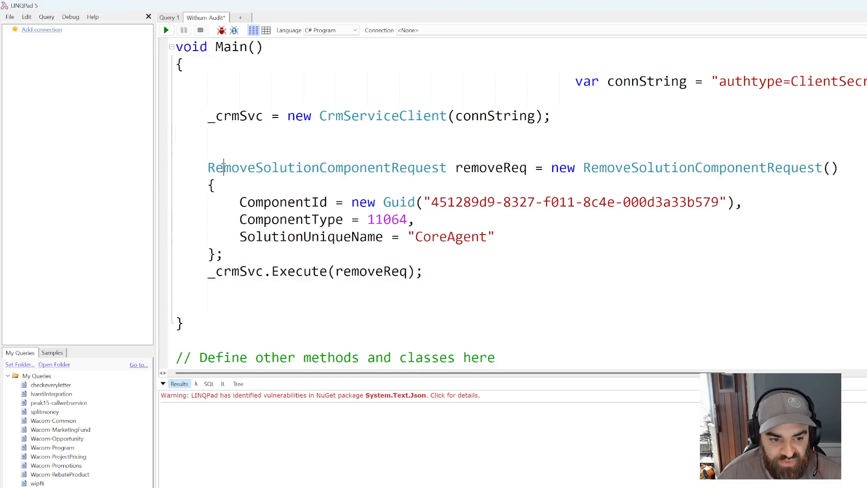
pyautogui.moveTo(332, 165)
pyautogui.doubleClick(400, 167)
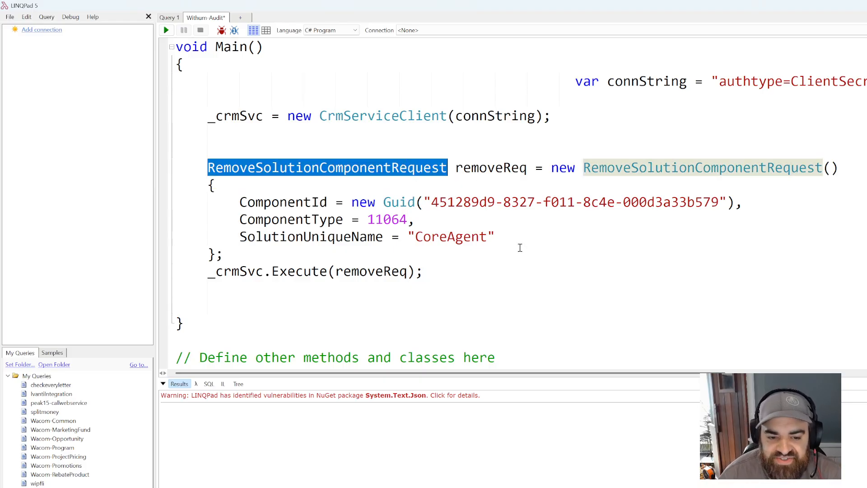
pyautogui.click(223, 254)
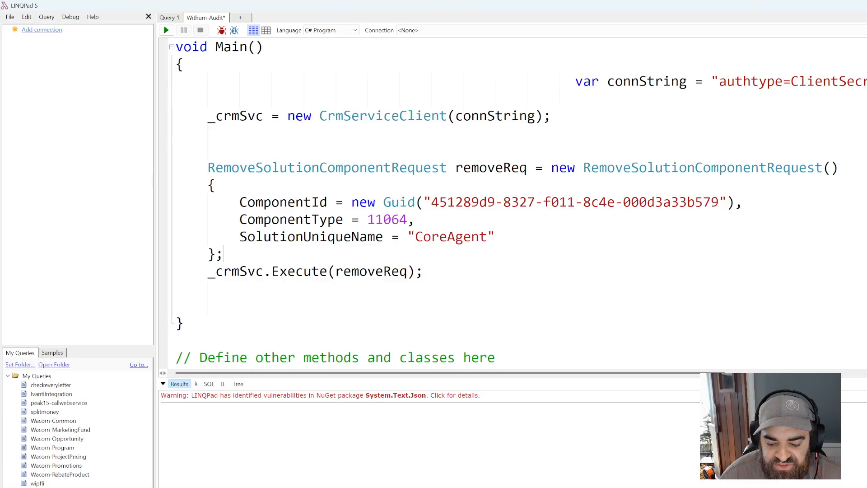
# Copy the second record's objectid from the solutioncomponents results in Chrome and set ComponentId in the LINQPad script to 607b78c6-81f0-ef11-be21-002248ae9bc9.
pyautogui.hotkey('alt', 'Tab')
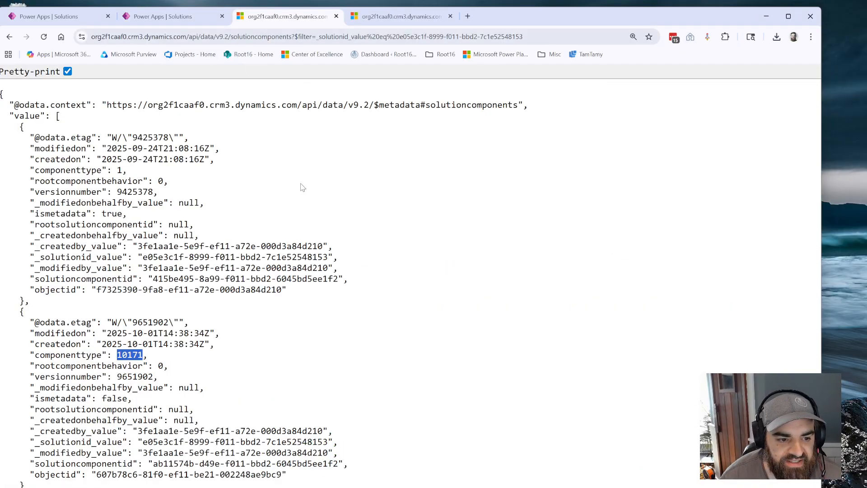
pyautogui.click(303, 187)
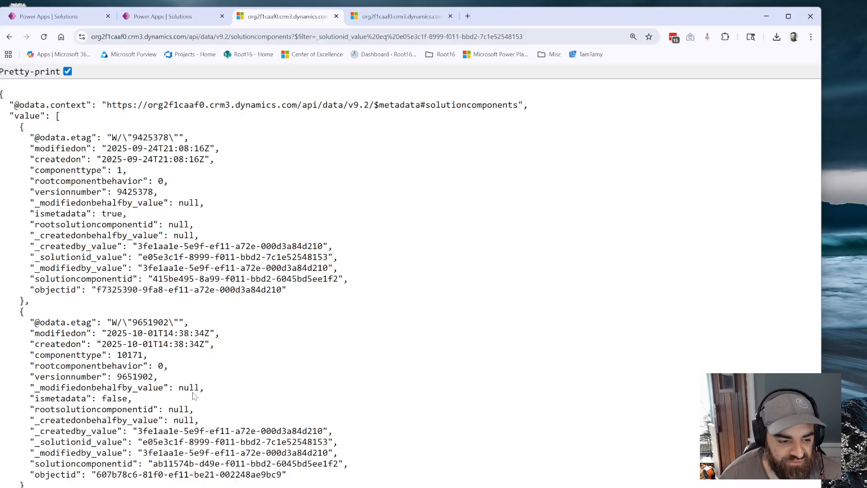
pyautogui.moveTo(97, 355); pyautogui.dragTo(147, 355)
pyautogui.click(173, 429)
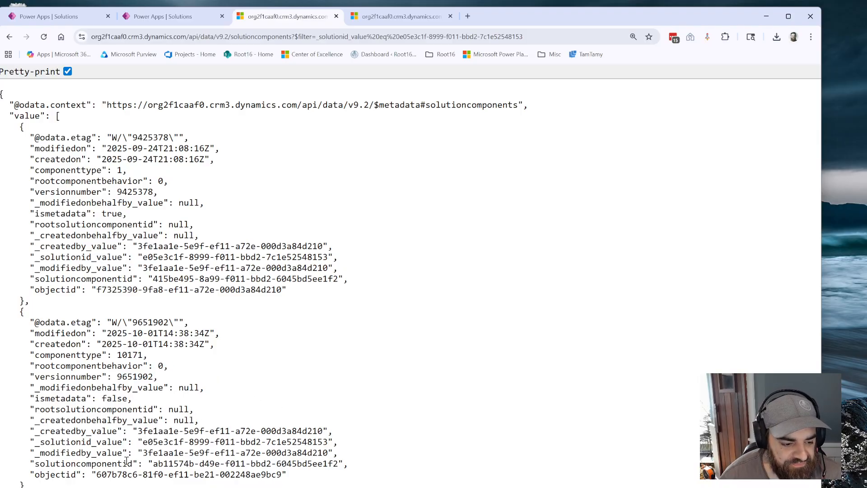
pyautogui.doubleClick(47, 474)
pyautogui.moveTo(97, 474); pyautogui.dragTo(283, 474)
pyautogui.hotkey('ctrl', 'c')
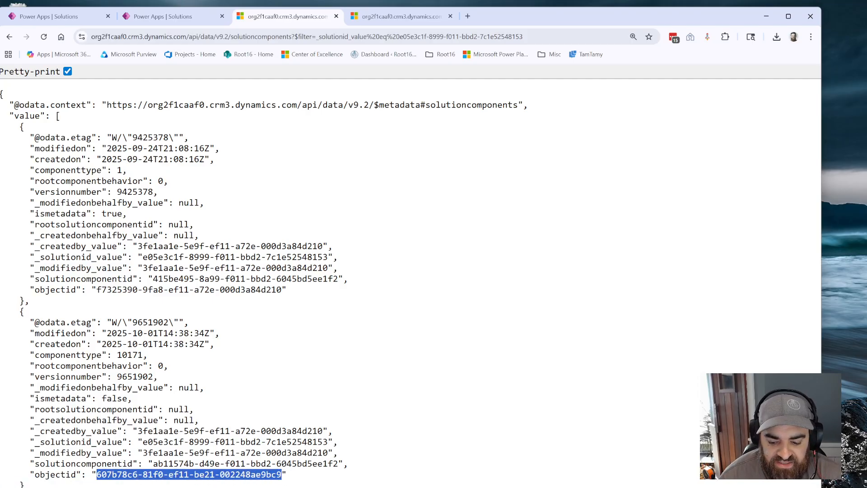
pyautogui.hotkey('alt', 'Tab')
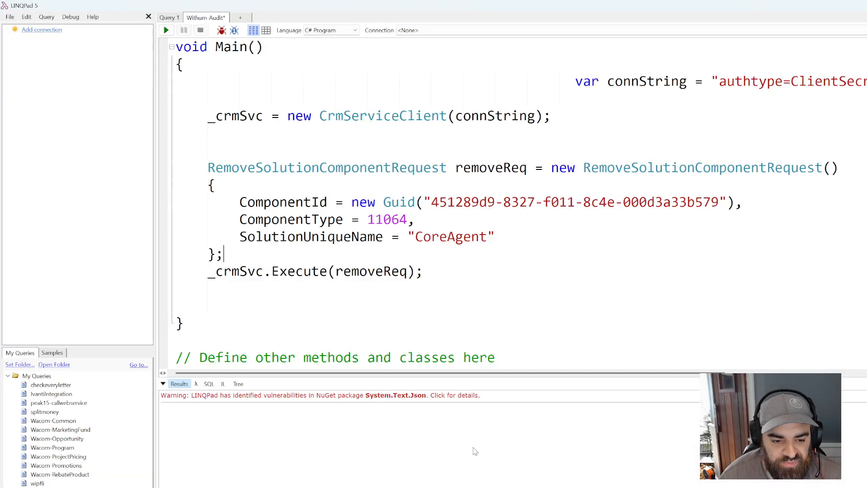
pyautogui.doubleClick(295, 202)
pyautogui.moveTo(431, 202); pyautogui.dragTo(719, 201)
pyautogui.hotkey('ctrl', 'v')
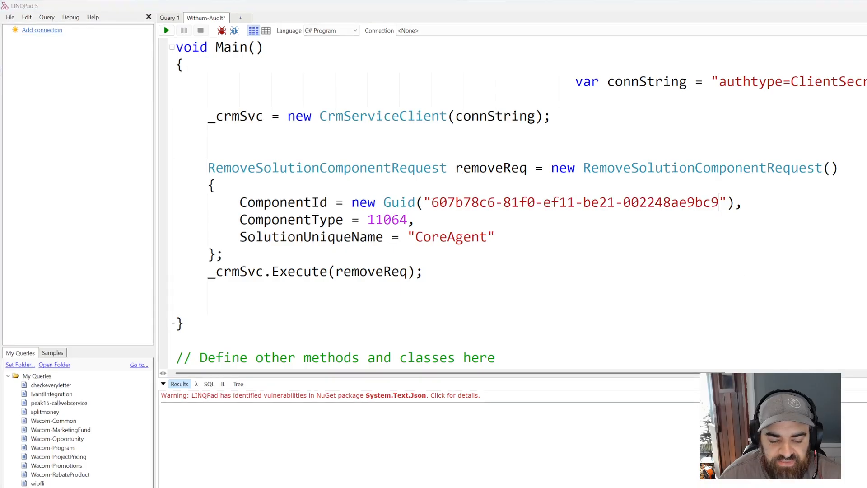
# Copy the same record's componenttype from Chrome and set ComponentType in the LINQPad removal request to 10171.
pyautogui.hotkey('alt', 'Tab')
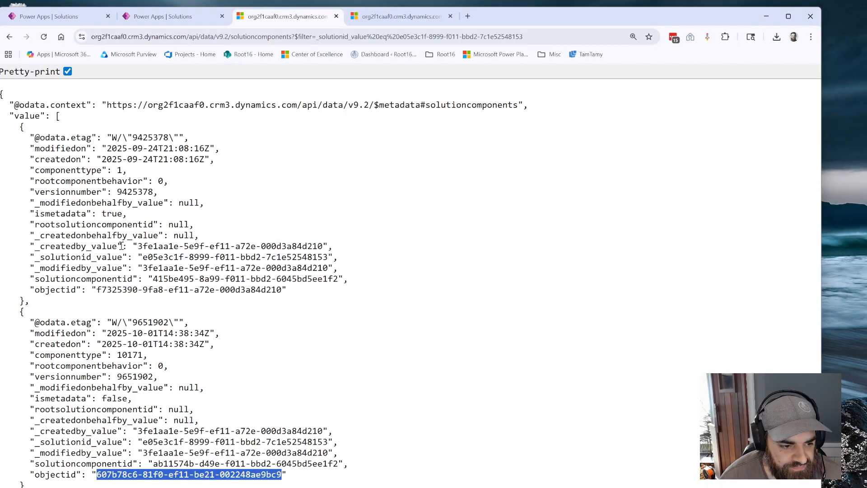
pyautogui.doubleClick(129, 356)
pyautogui.hotkey('ctrl', 'c')
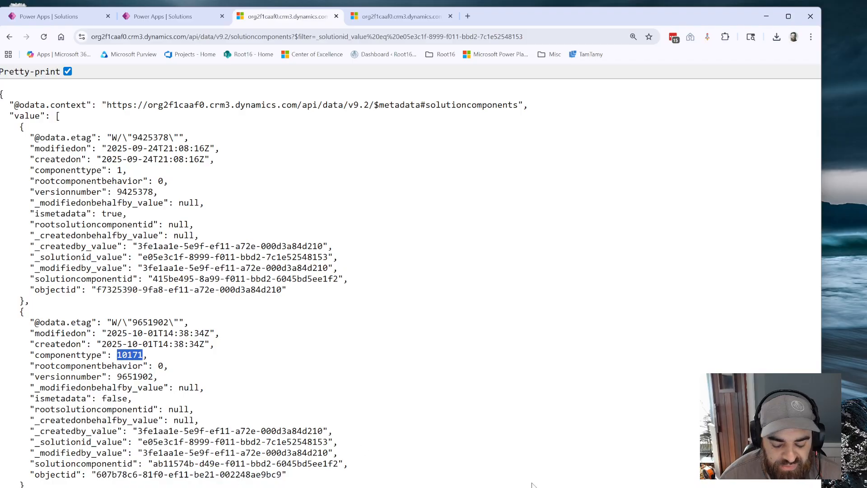
pyautogui.hotkey('alt', 'Tab')
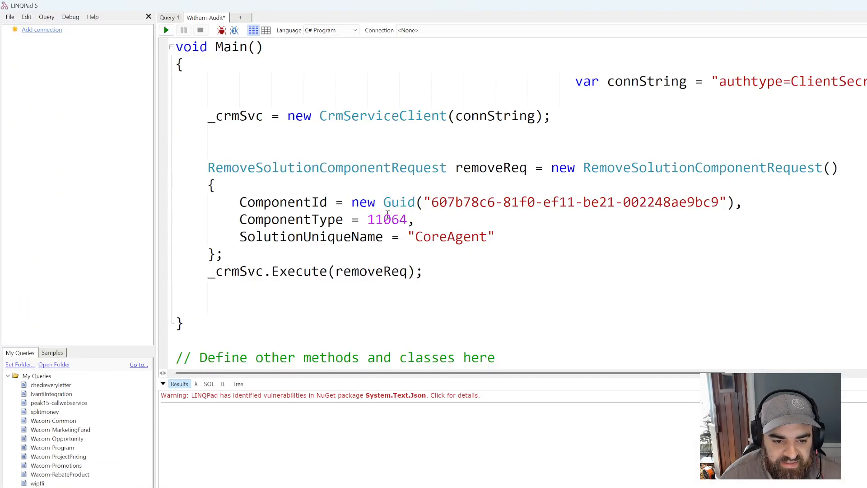
pyautogui.doubleClick(410, 220)
pyautogui.hotkey('ctrl', 'v')
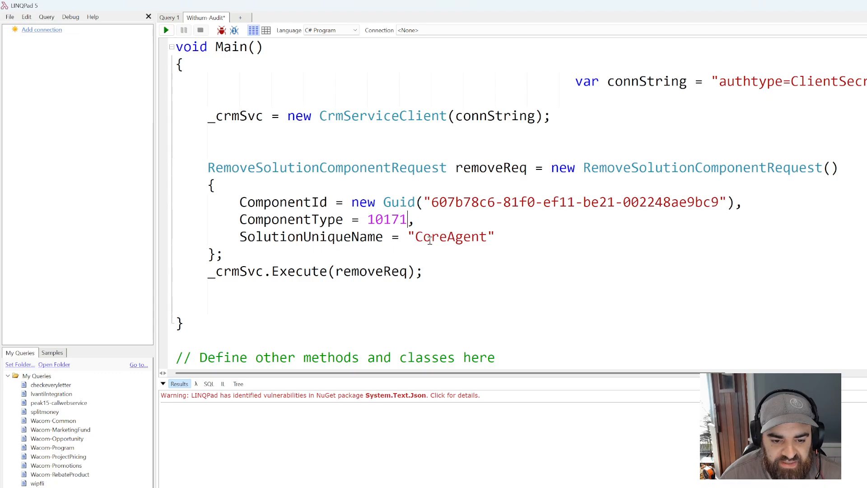
# Copy the solution's Name from its Power Apps overview, set SolutionUniqueName in the LINQPad script to "CoreAgent", and run the script.
pyautogui.doubleClick(430, 237)
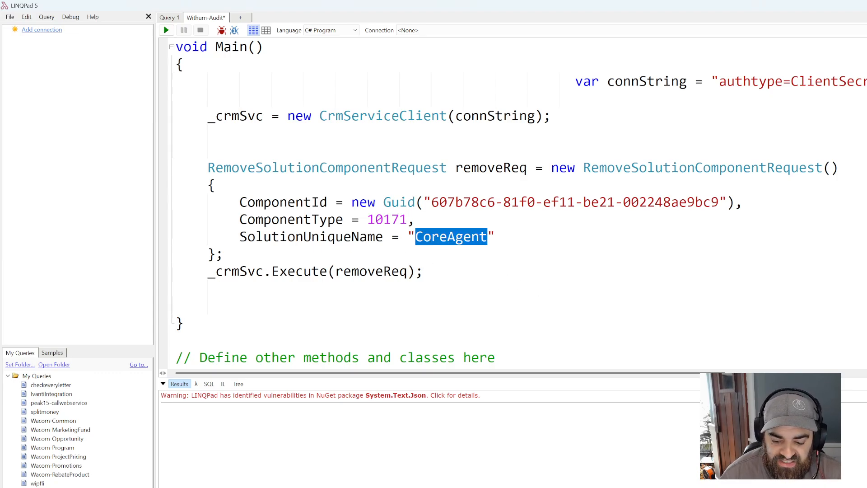
pyautogui.hotkey('alt', 'Tab')
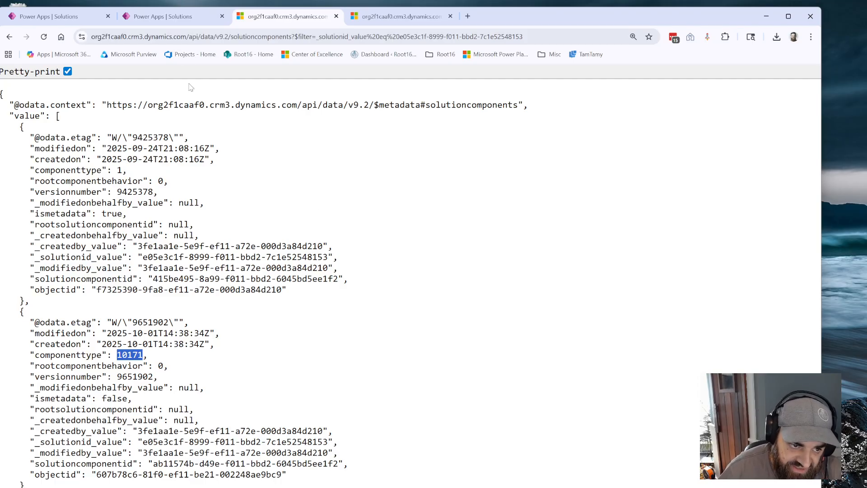
pyautogui.click(176, 17)
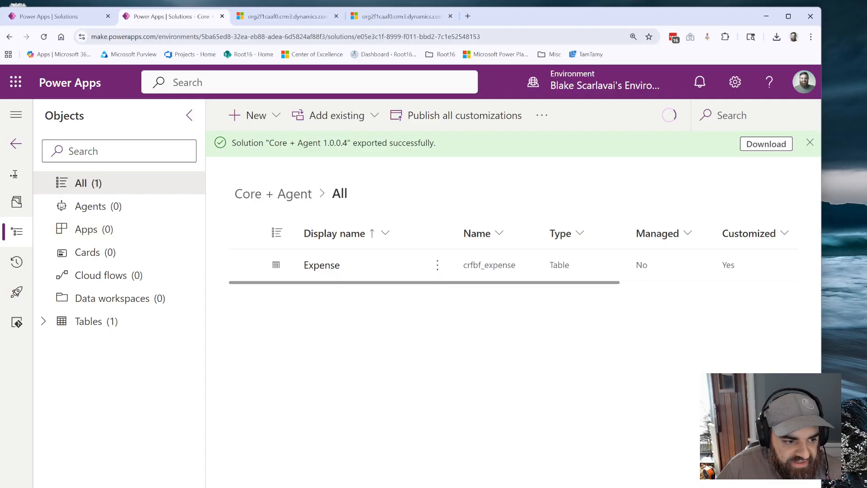
pyautogui.click(16, 203)
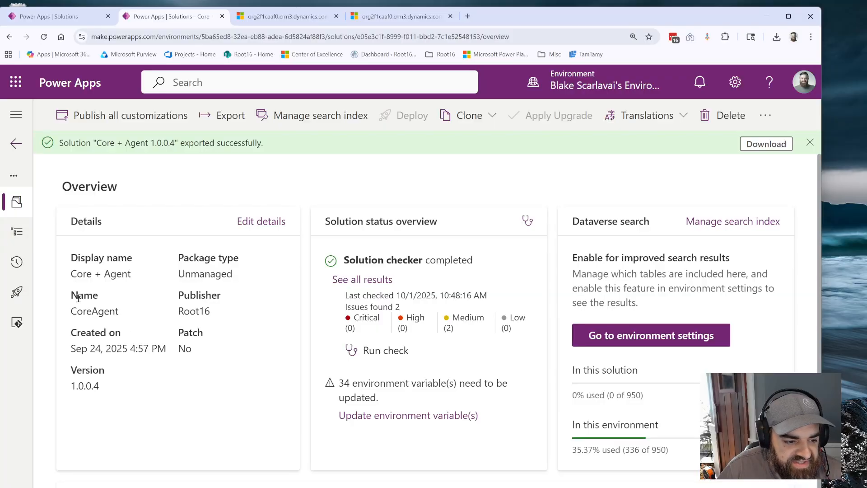
pyautogui.moveTo(71, 311); pyautogui.dragTo(139, 317)
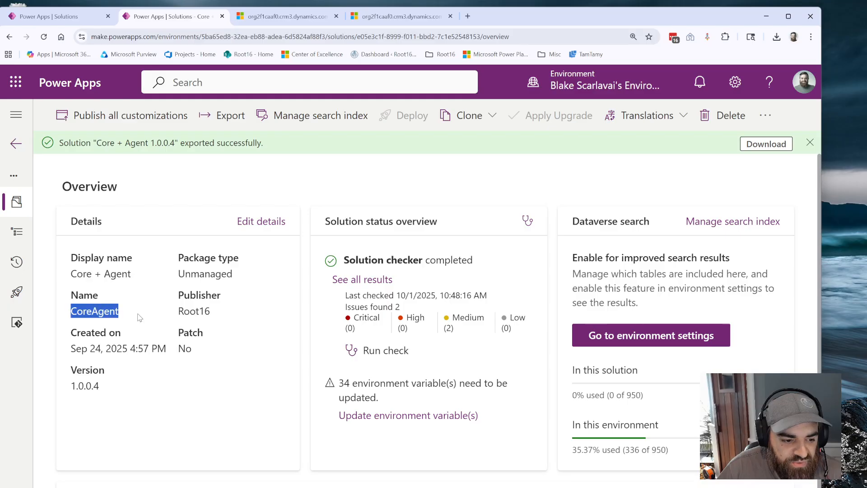
pyautogui.doubleClick(83, 315)
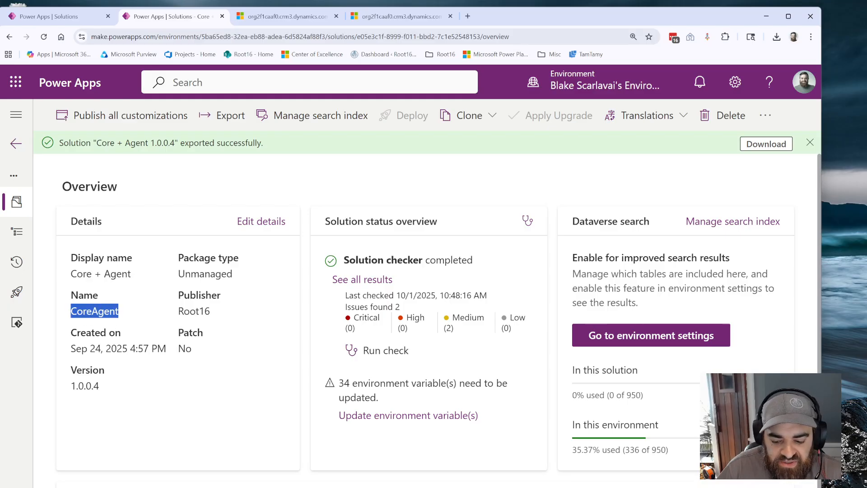
pyautogui.hotkey('ctrl', 'c')
pyautogui.hotkey('alt', 'Tab')
pyautogui.hotkey('ctrl', 'v')
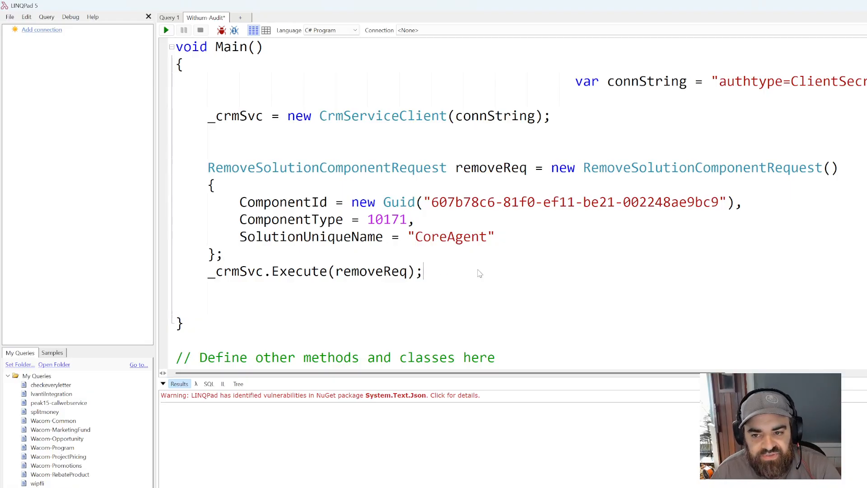
pyautogui.press('F5')
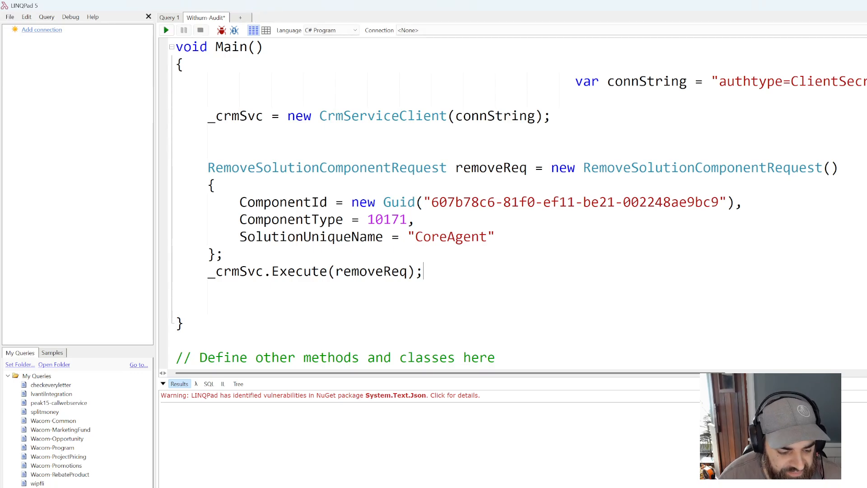
# Switch to Chrome, rerun the solutioncomponents query for the solution, pretty-print the response, and check the componenttype of the listed record.
pyautogui.hotkey('alt', 'Tab')
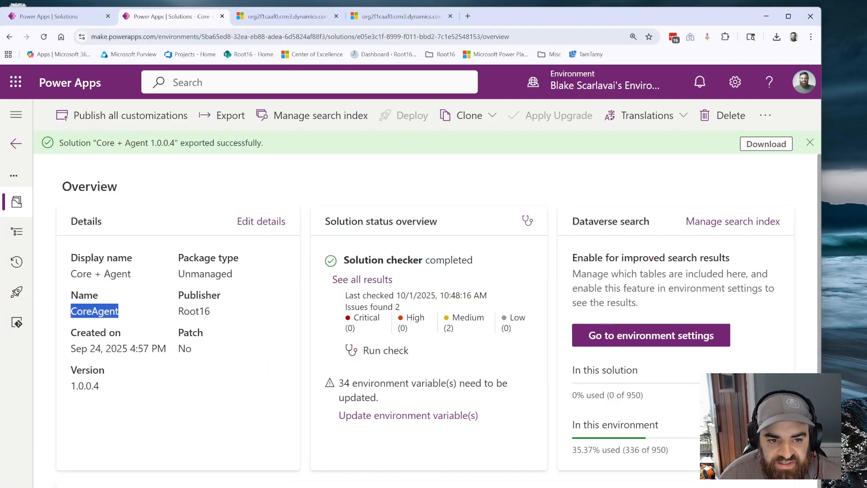
pyautogui.click(294, 16)
pyautogui.click(295, 37)
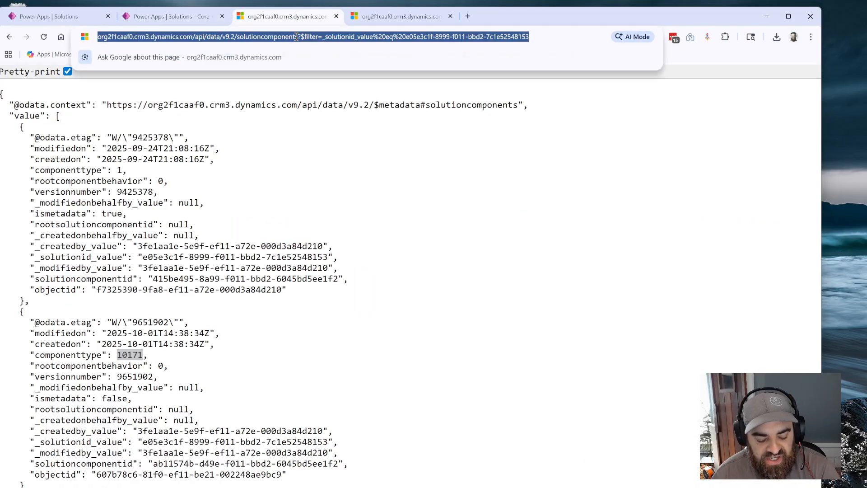
pyautogui.press('Return')
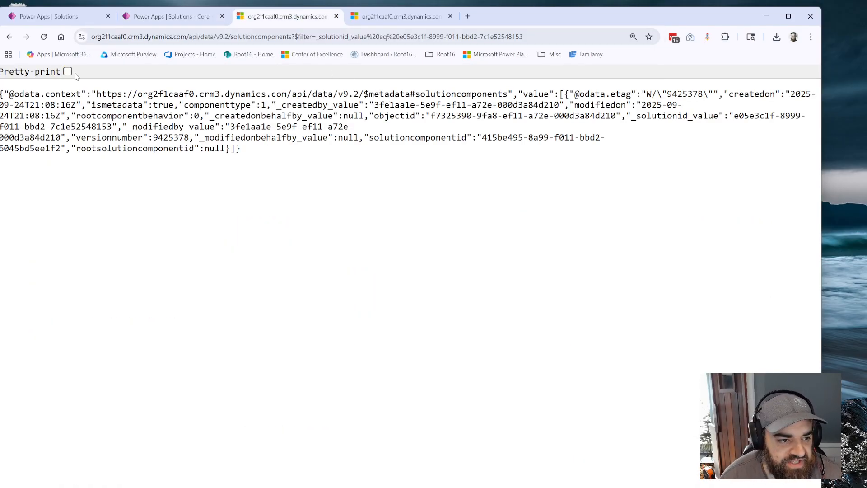
pyautogui.click(67, 71)
pyautogui.moveTo(215, 223); pyautogui.dragTo(299, 241)
pyautogui.click(299, 241)
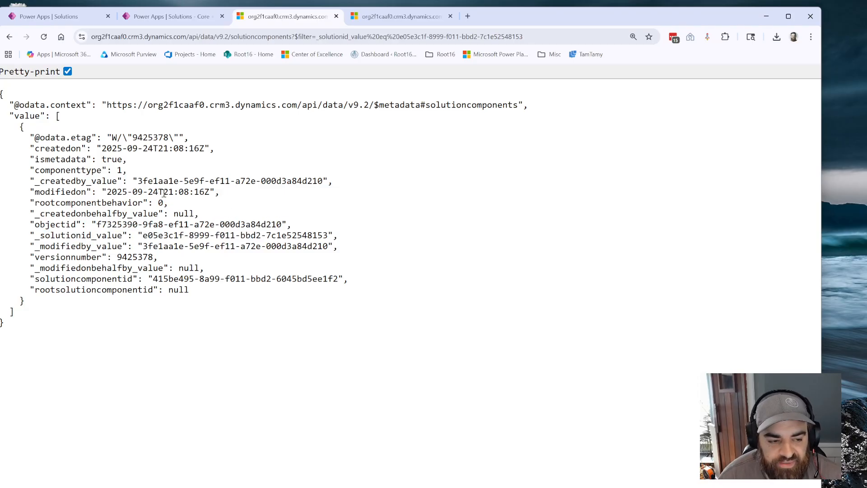
pyautogui.moveTo(117, 170); pyautogui.dragTo(127, 170)
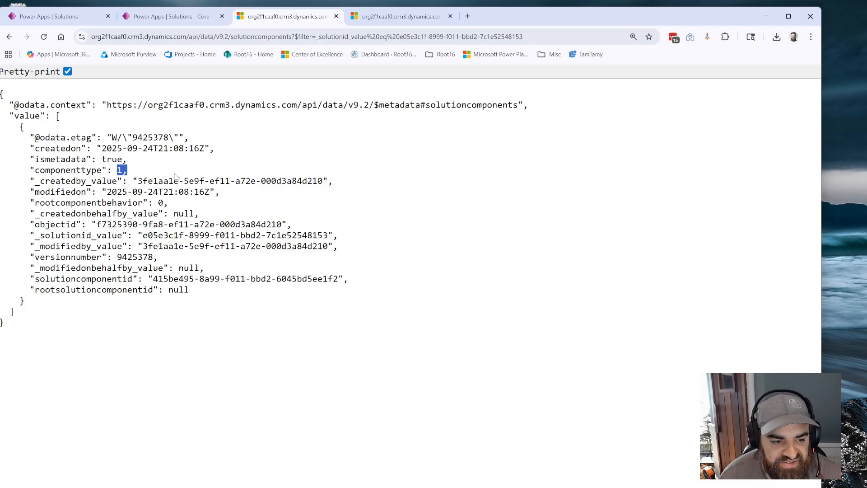
# Return to the Core + Agent solution overview in Power Apps and start a new export, continuing past the publish prompt to the dependency check.
pyautogui.click(183, 17)
pyautogui.click(341, 180)
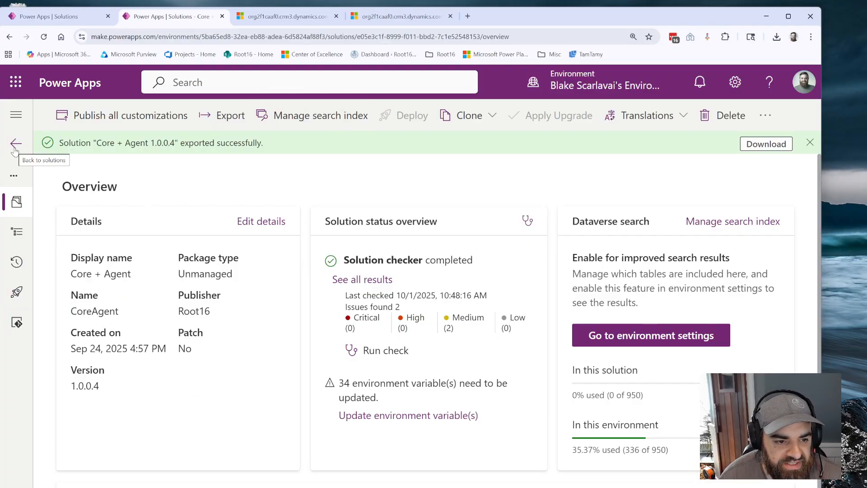
pyautogui.click(219, 118)
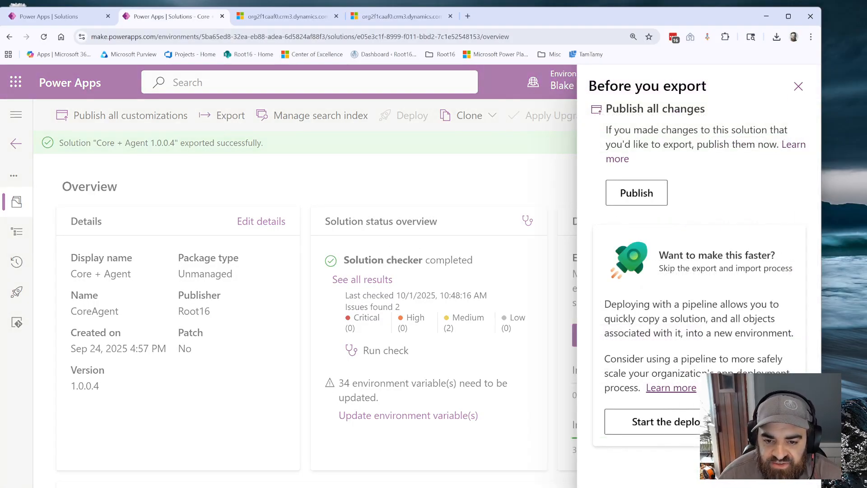
pyautogui.click(620, 486)
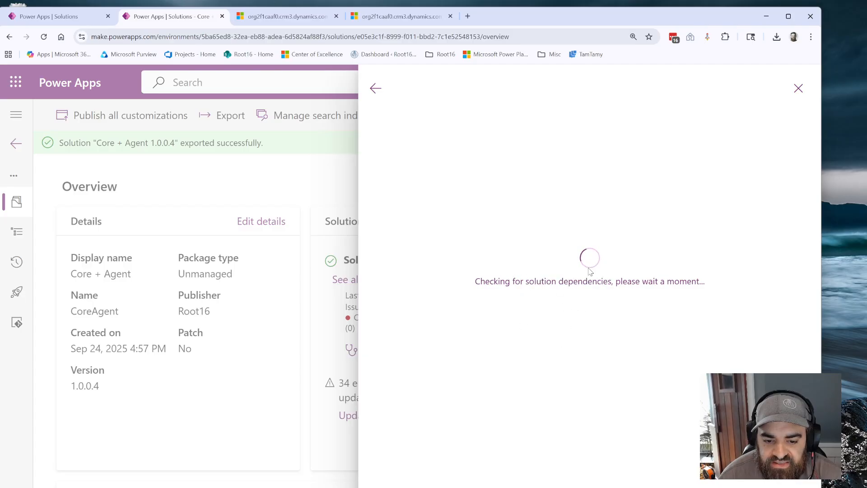